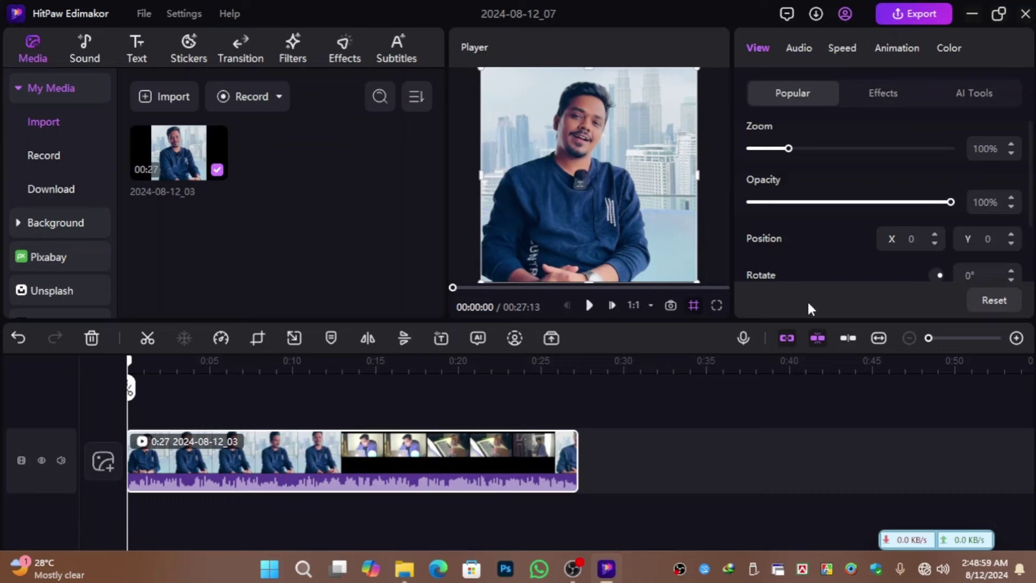
Browse the music categories and the sound effects offered in the sound library.
click(98, 52)
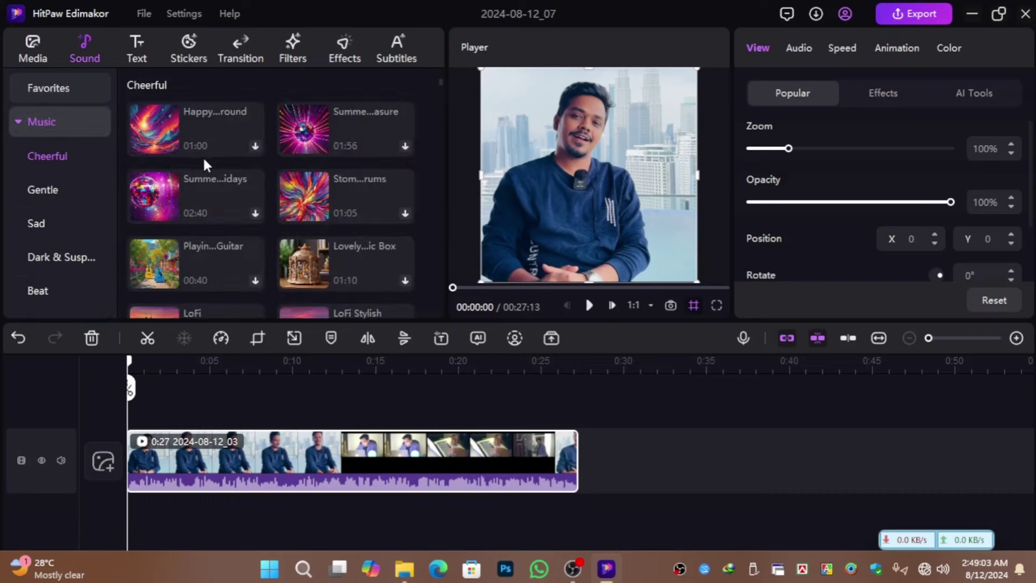
scroll(351, 226, down, 5)
scroll(43, 228, down, 3)
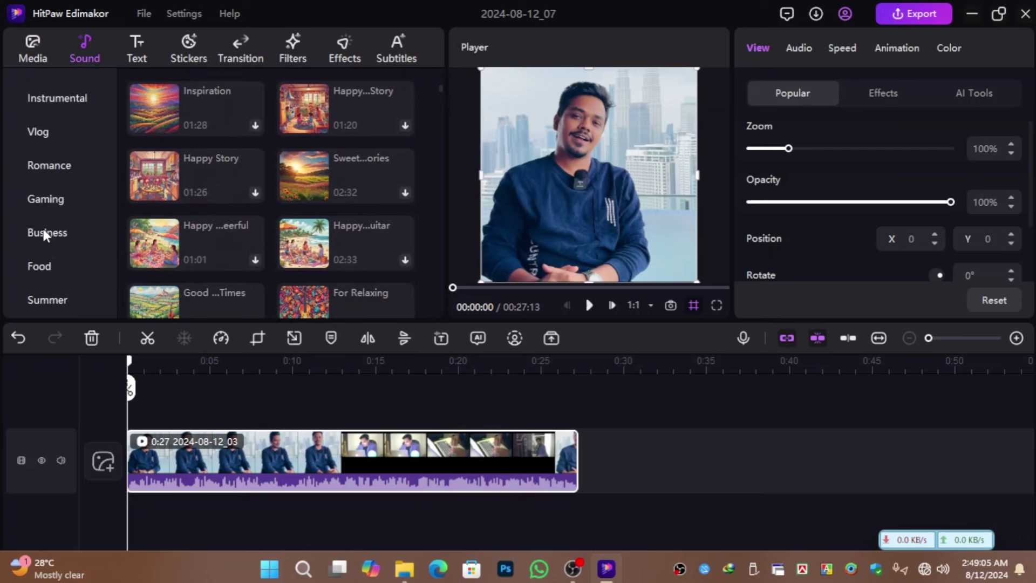
scroll(43, 229, down, 3)
click(67, 232)
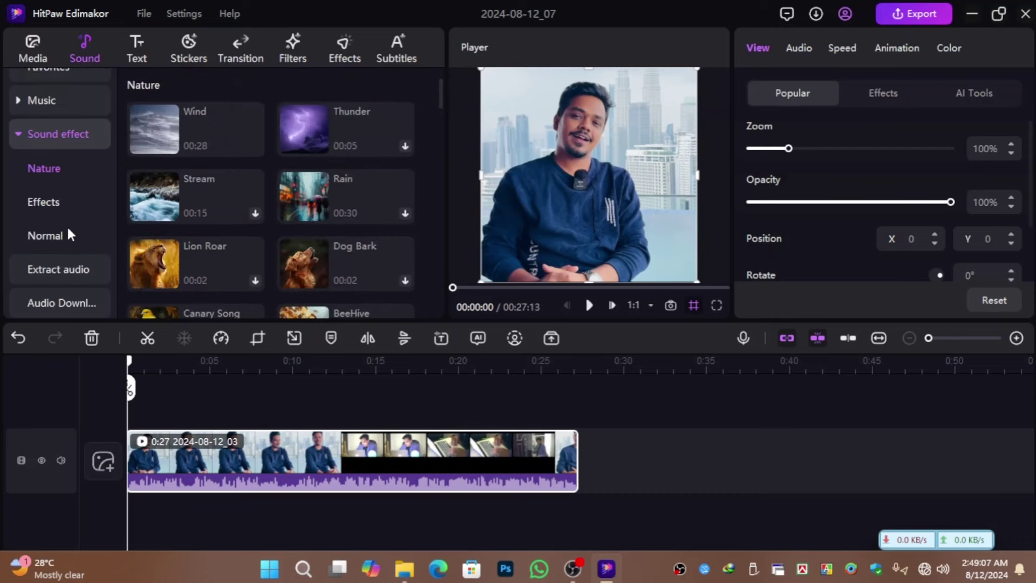
Find the Instagram-style YOUTUBE CHANNEL title among the trending text templates and add it at the start of the timeline.
click(138, 52)
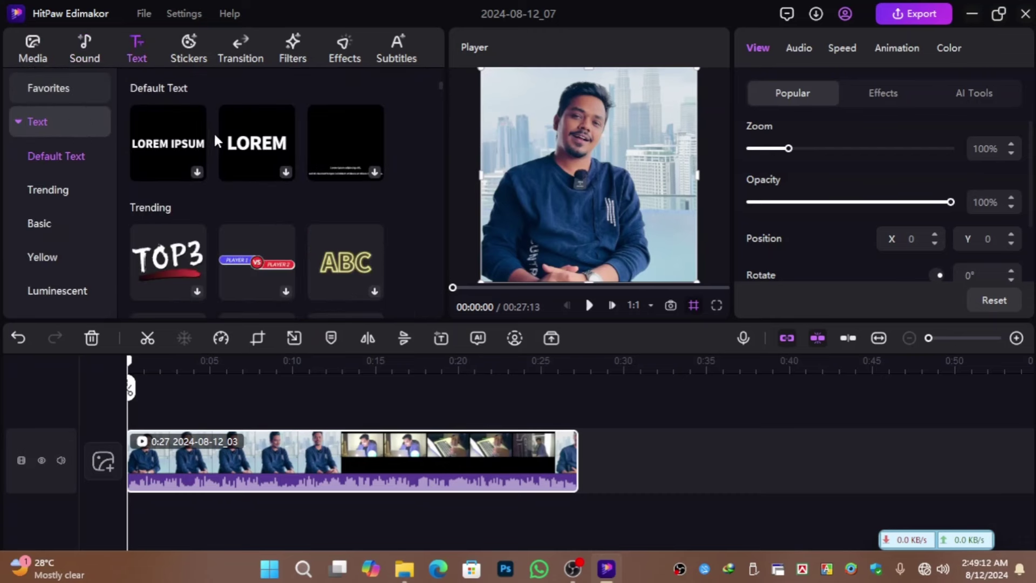
scroll(234, 213, down, 3)
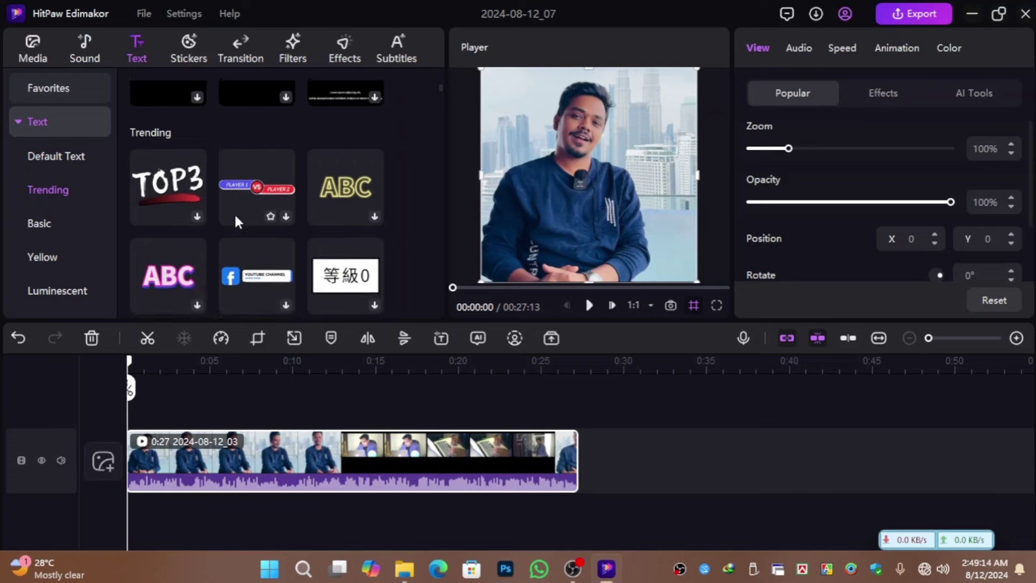
scroll(280, 208, down, 3)
scroll(282, 208, up, 5)
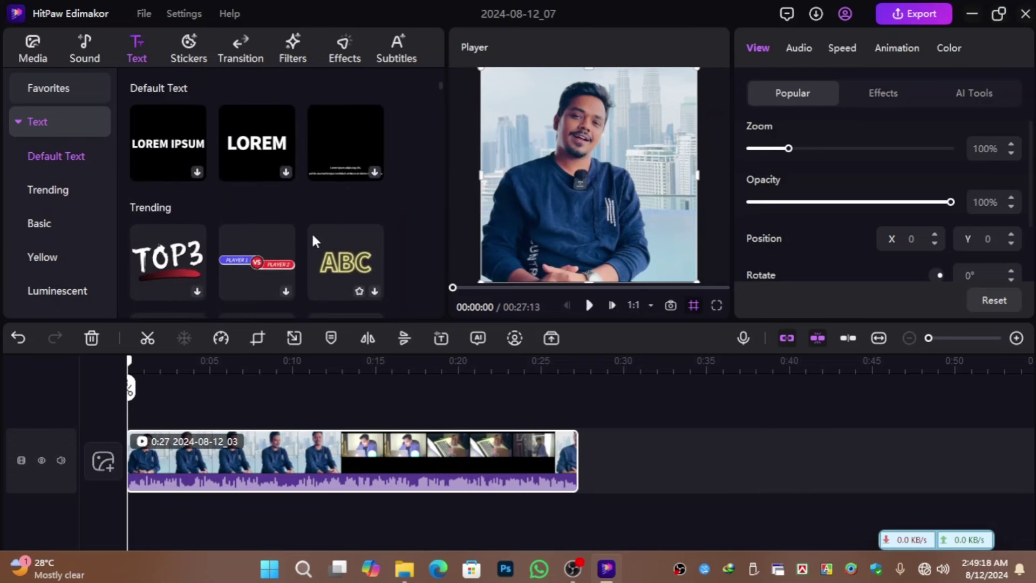
scroll(326, 238, down, 5)
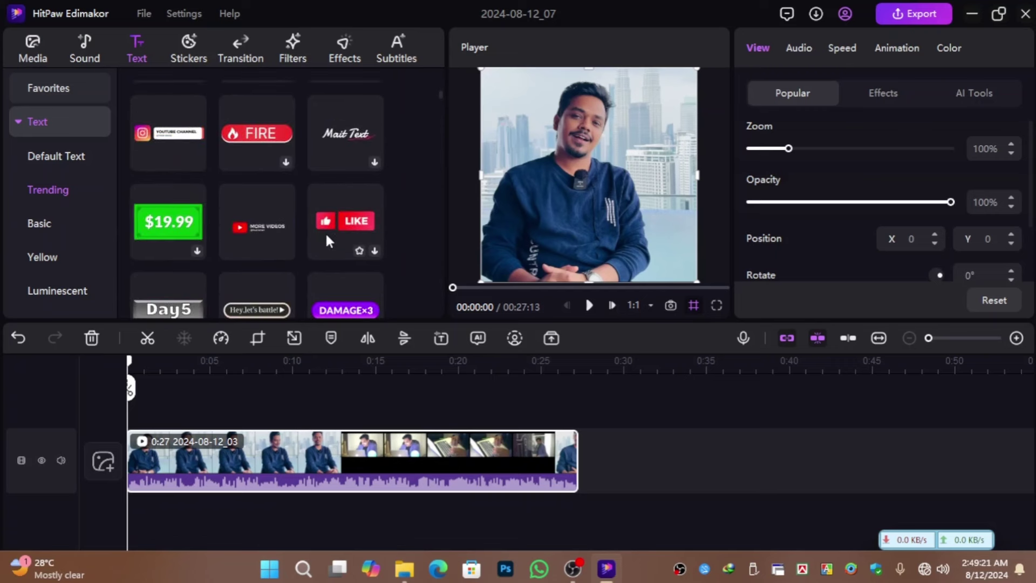
scroll(325, 236, up, 2)
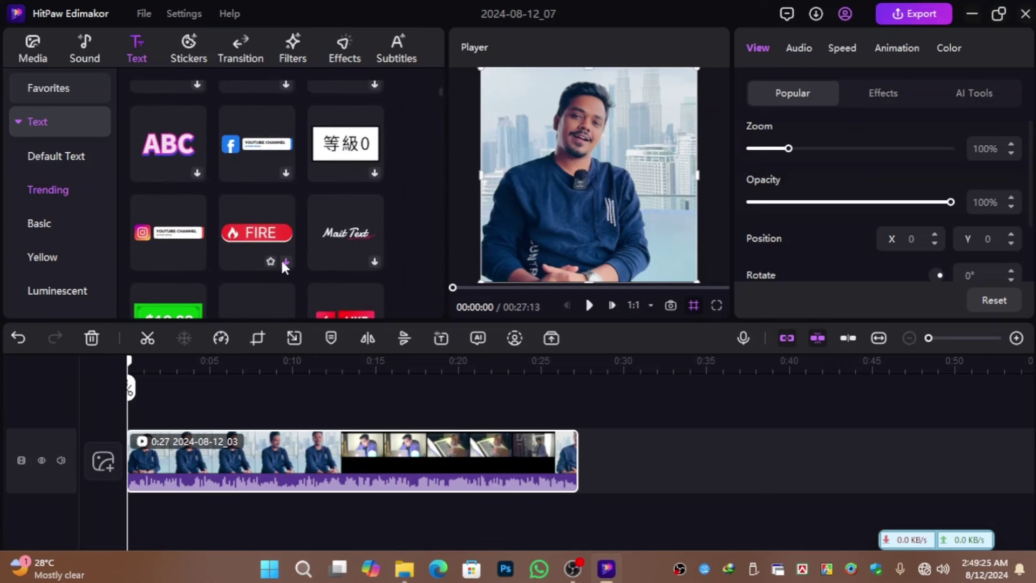
click(197, 263)
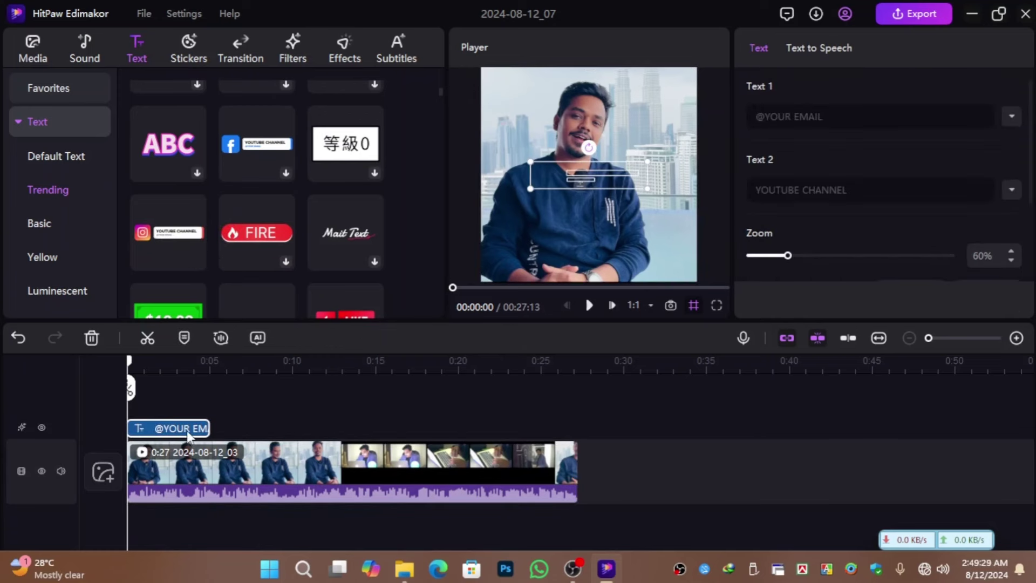
Check the title's two editable text lines and reduce the title's zoom to 36%.
click(843, 120)
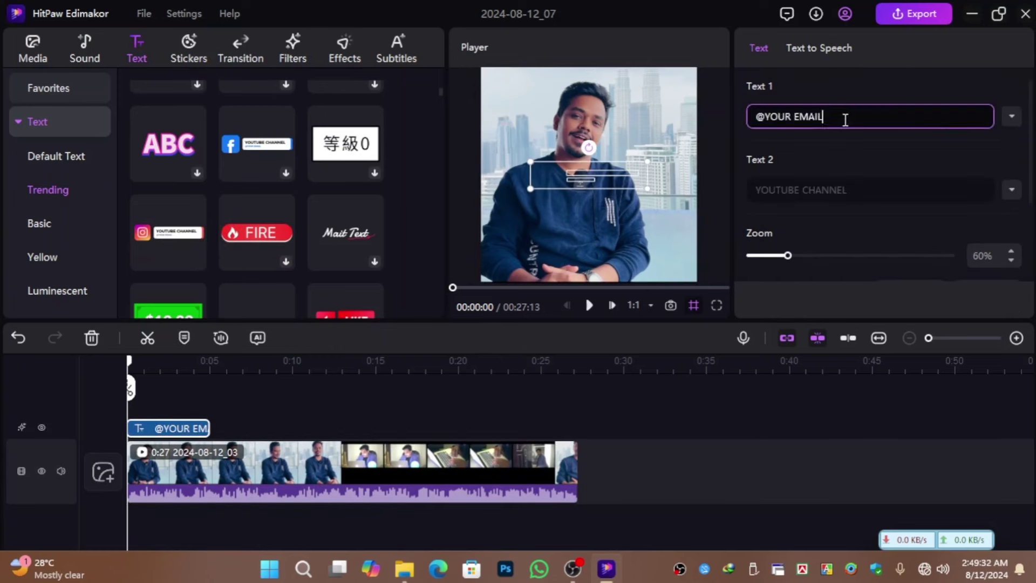
click(872, 190)
scroll(882, 227, down, 2)
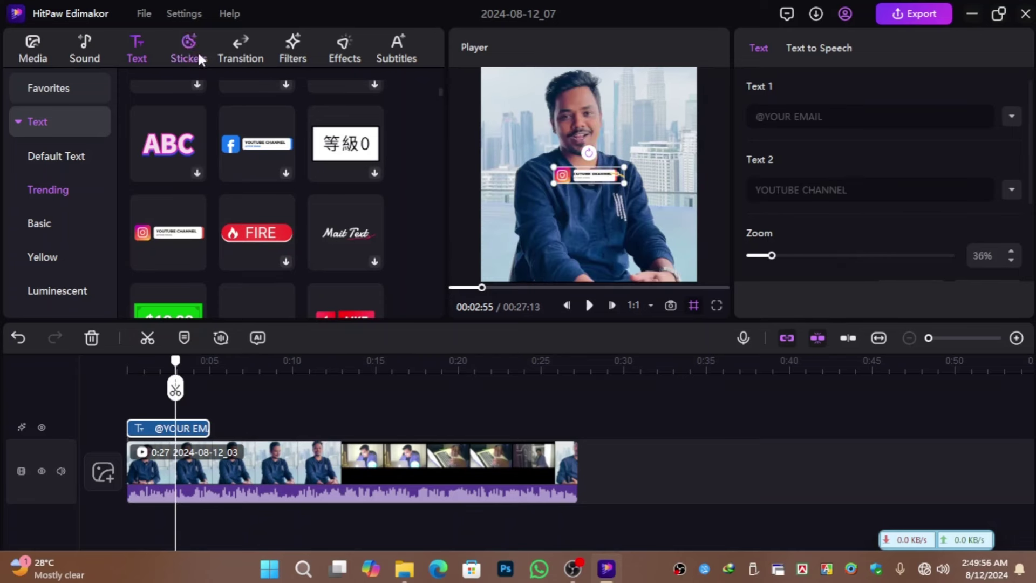
Try to add the animated Like, Subscribe, Get Notified sticker from the trending stickers.
click(197, 50)
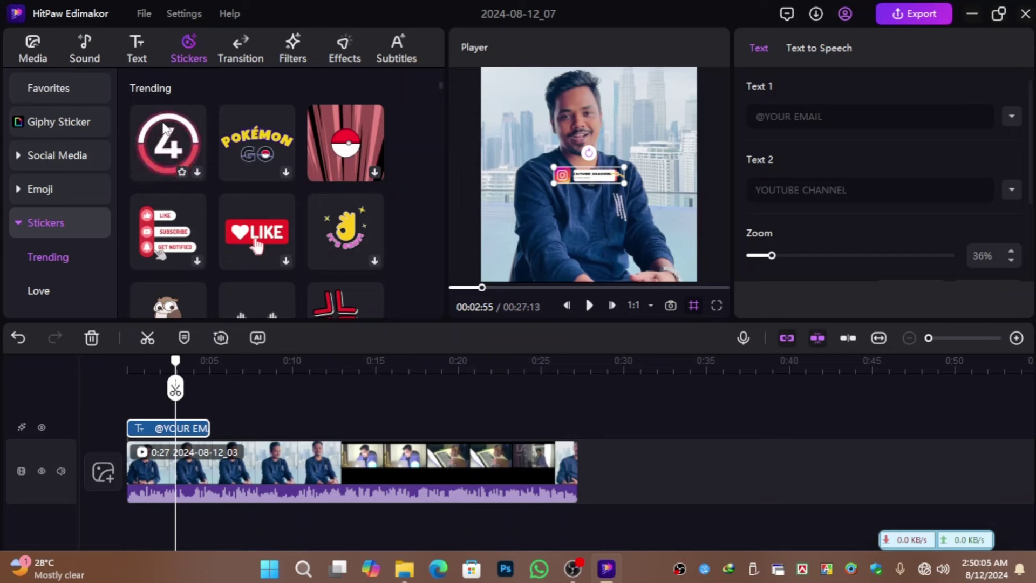
mouse_move(179, 212)
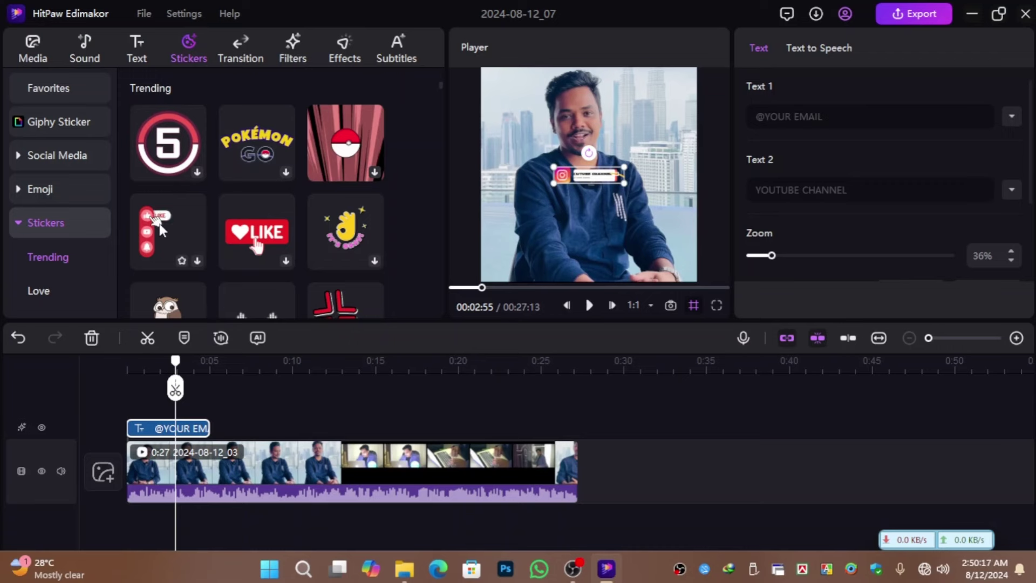
mouse_move(162, 227)
mouse_down()
mouse_move(237, 387)
mouse_move(229, 426)
mouse_move(165, 213)
mouse_up()
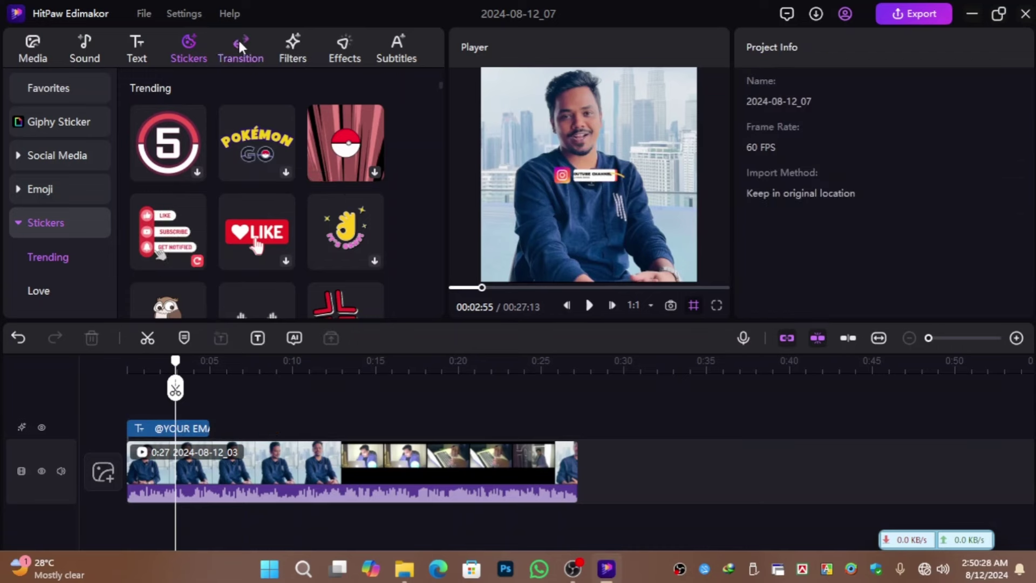
Split the video clip at about 12.5 seconds, where the laptop footage begins.
click(239, 43)
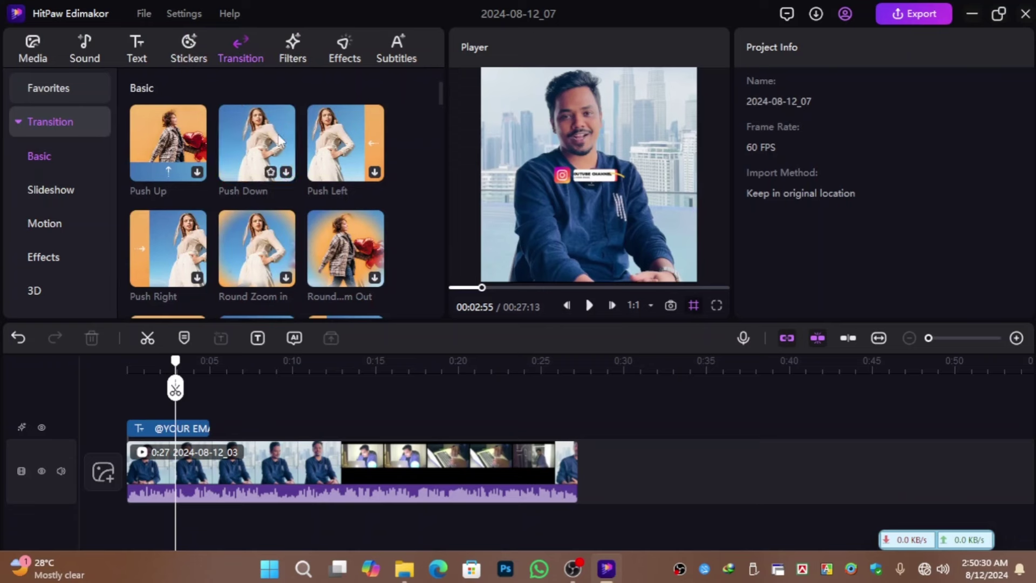
drag(178, 363, 338, 388)
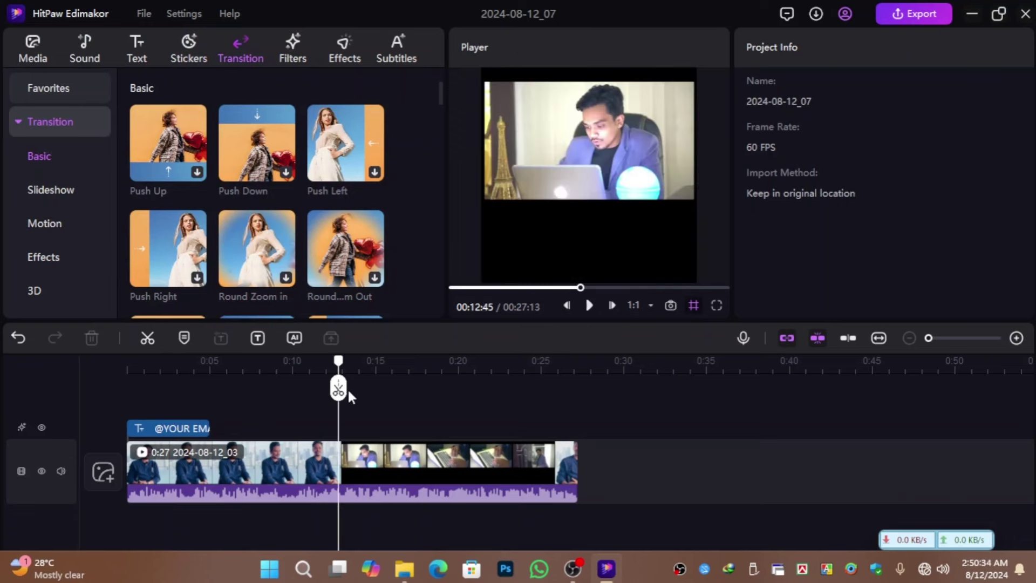
click(339, 388)
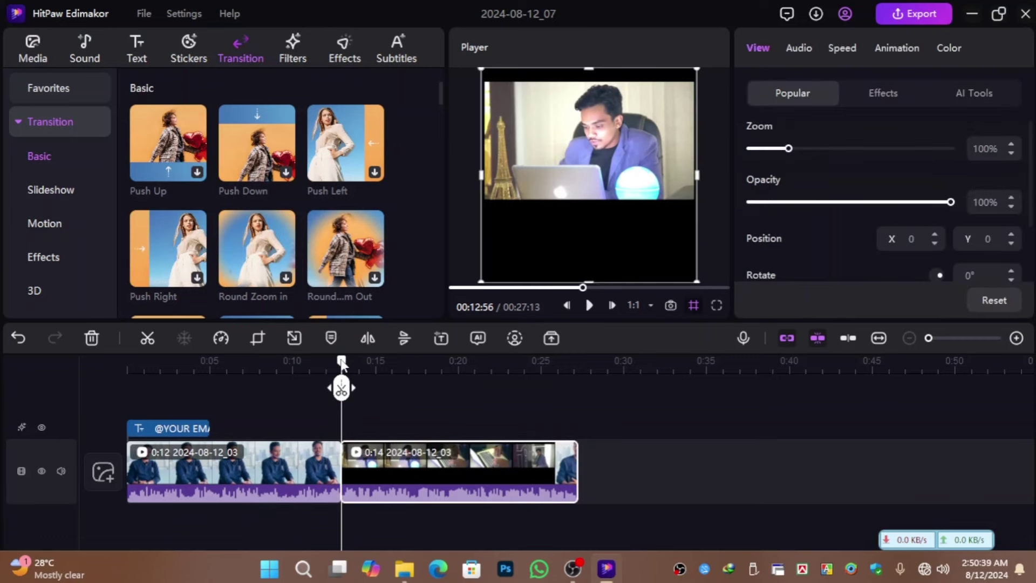
Add the 3D transition Orb Twist ↗ at the cut between the two clips and preview it.
drag(342, 362, 414, 360)
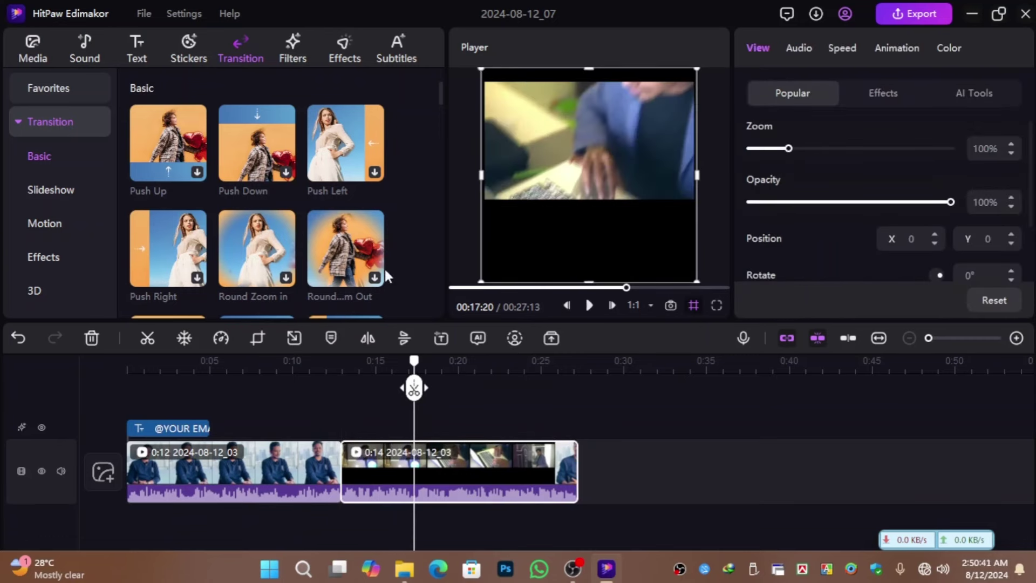
click(37, 290)
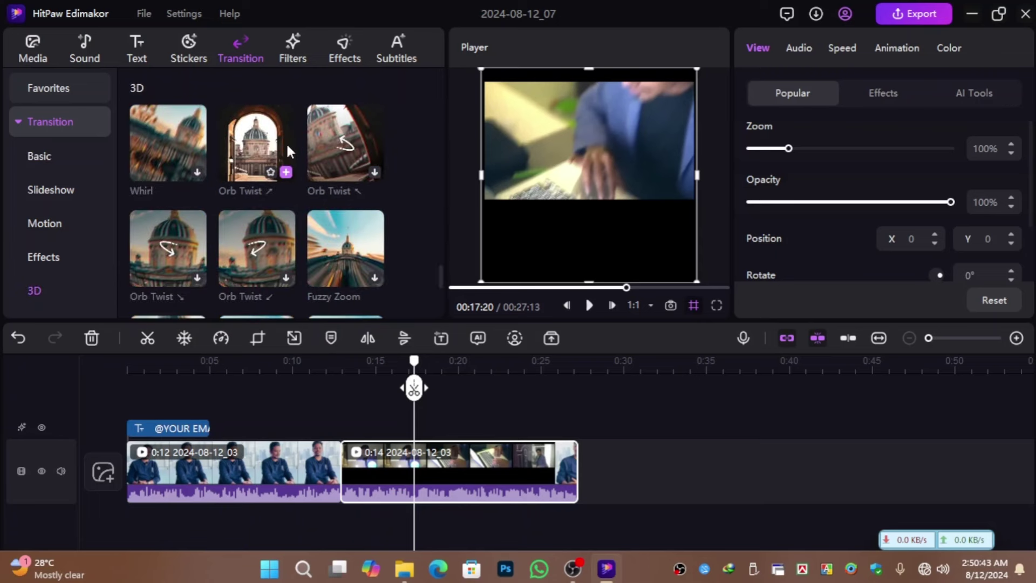
mouse_move(281, 143)
mouse_down()
mouse_move(346, 295)
mouse_move(322, 473)
mouse_move(314, 450)
mouse_move(356, 473)
mouse_up()
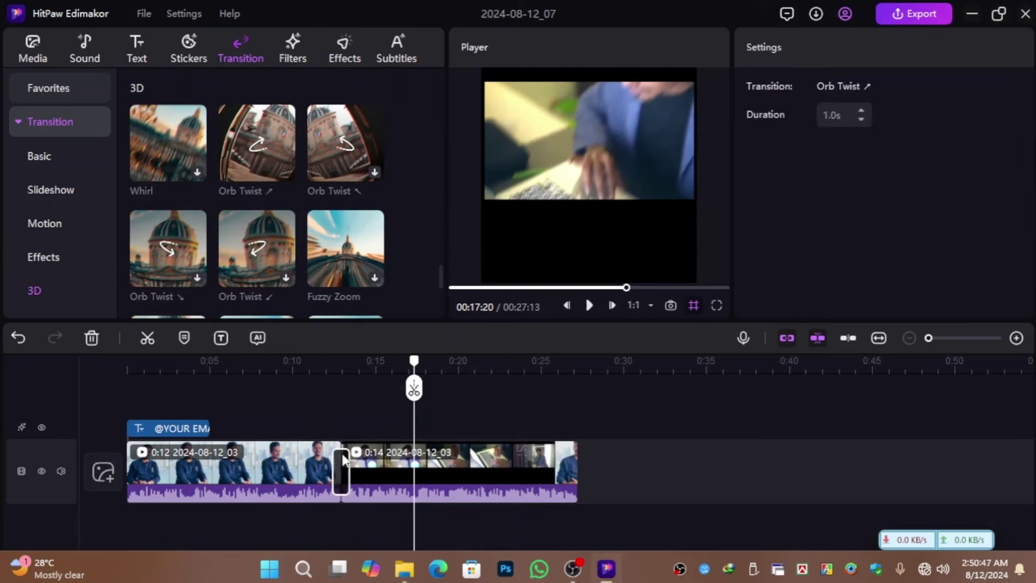
click(318, 363)
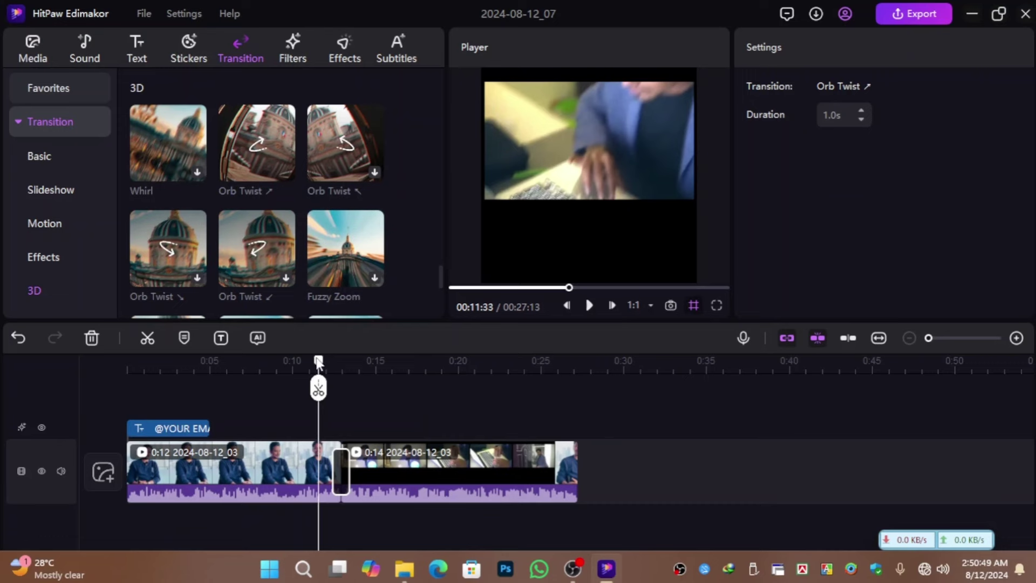
drag(319, 363, 358, 363)
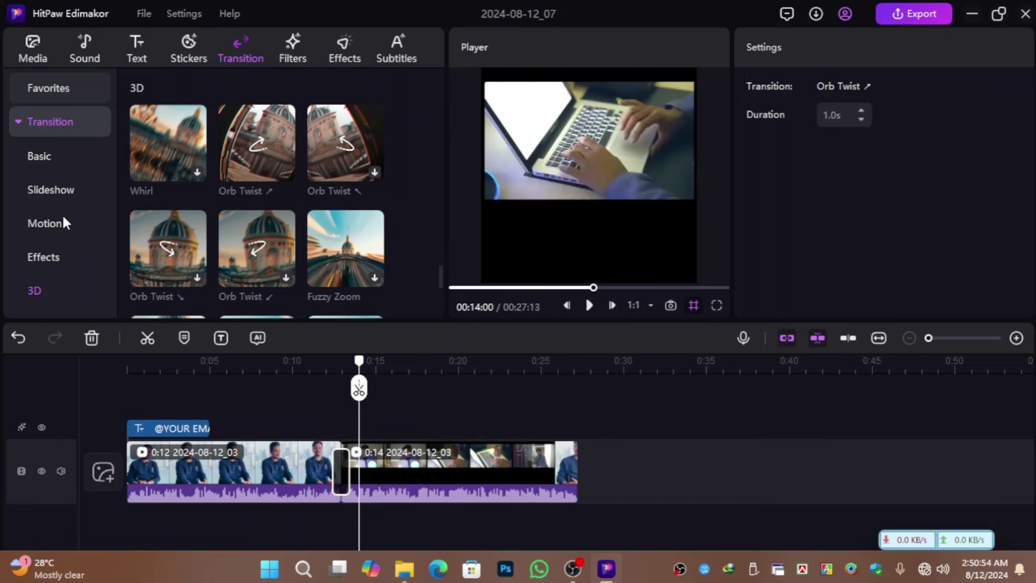
Browse the Basic, Slideshow, Motion, Effects and 3D transition categories.
click(35, 150)
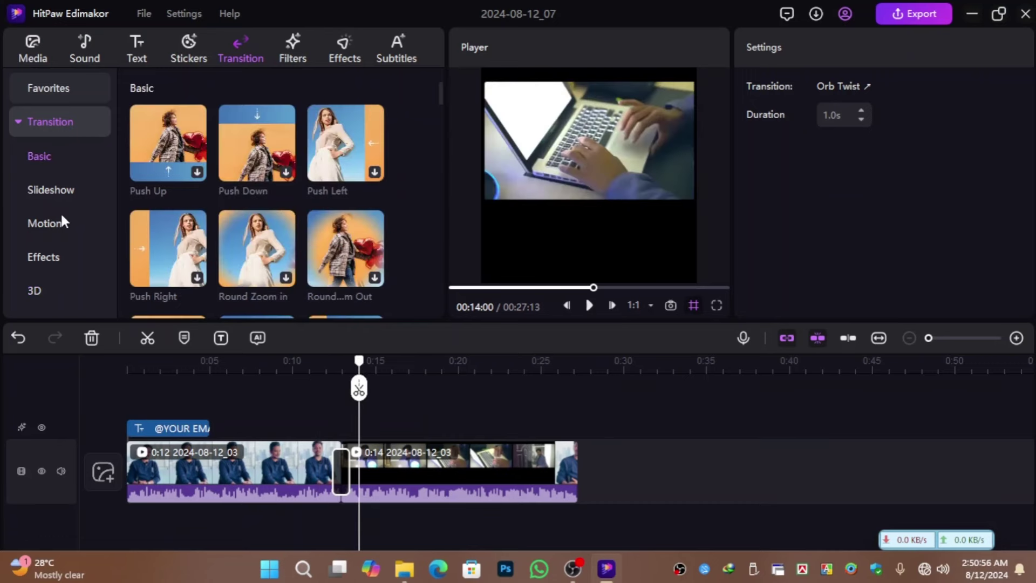
click(57, 202)
click(56, 223)
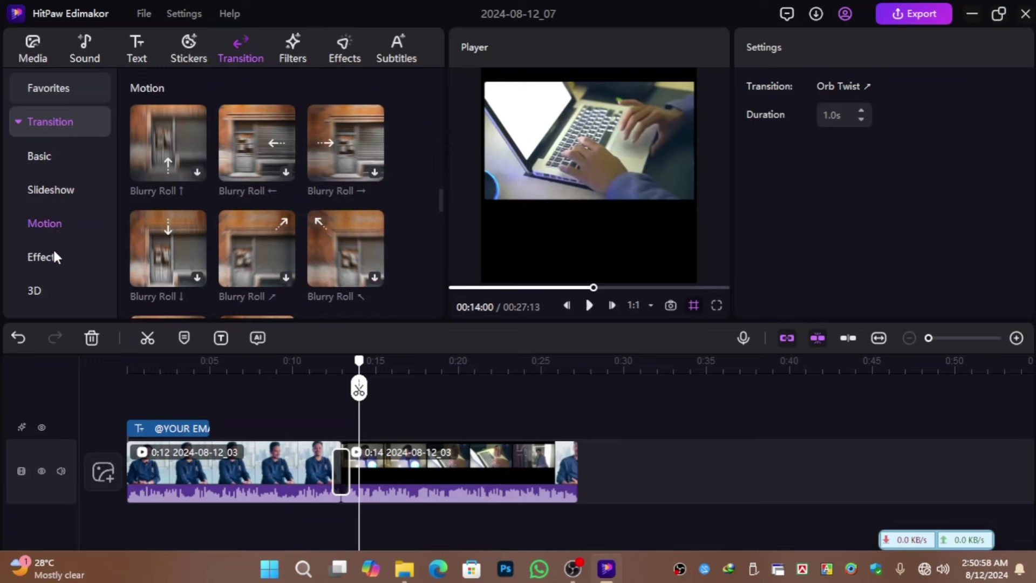
click(52, 253)
click(37, 290)
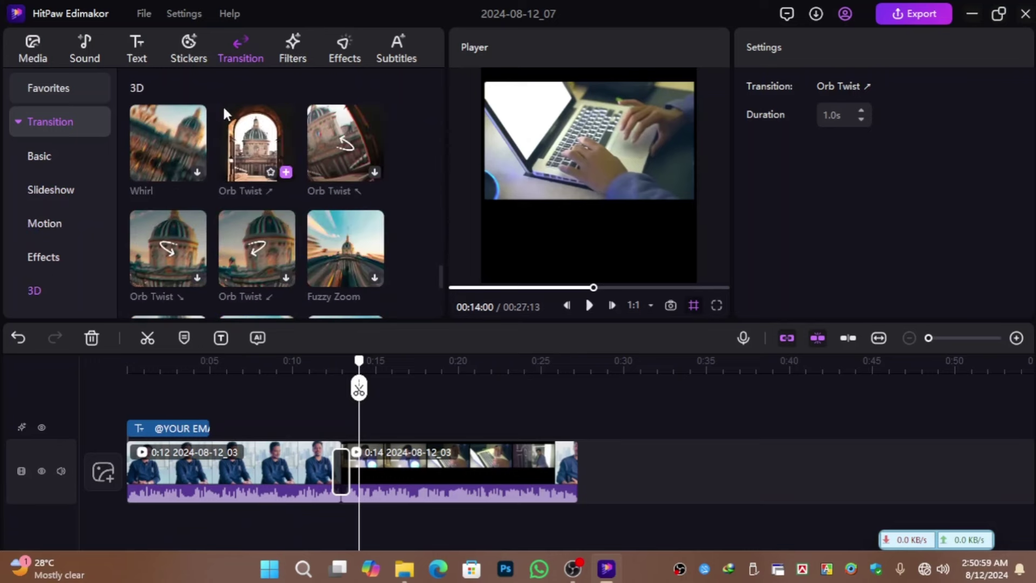
Add the Cool White filter Cherry Blossom Pink on its own track at the start of the timeline.
click(296, 49)
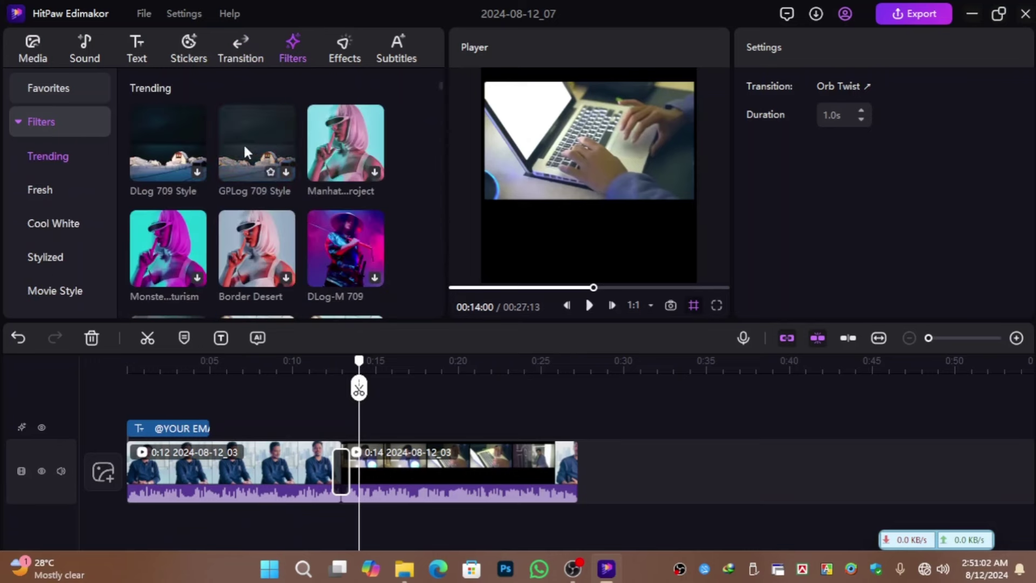
scroll(291, 157, down, 5)
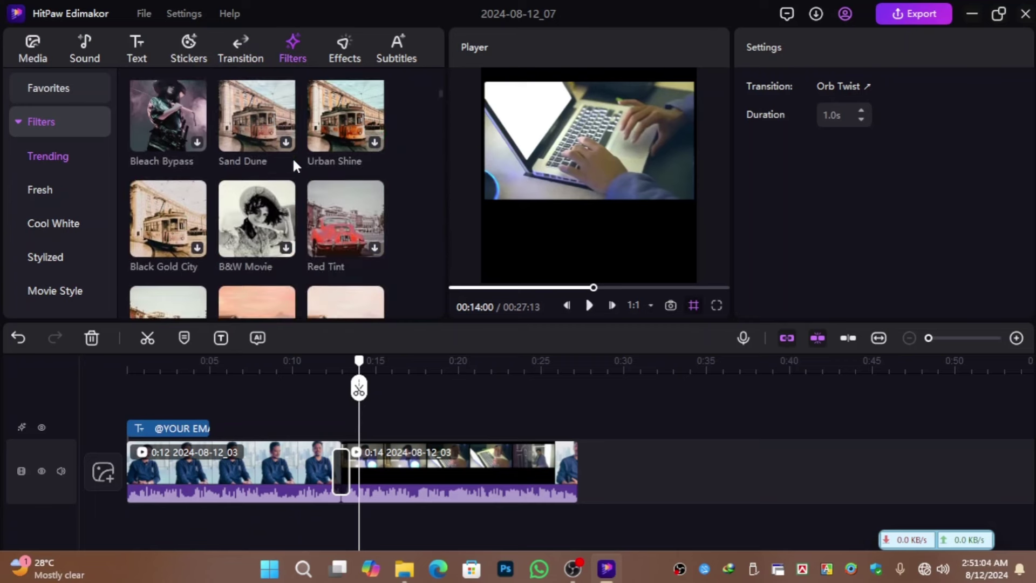
scroll(325, 179, down, 8)
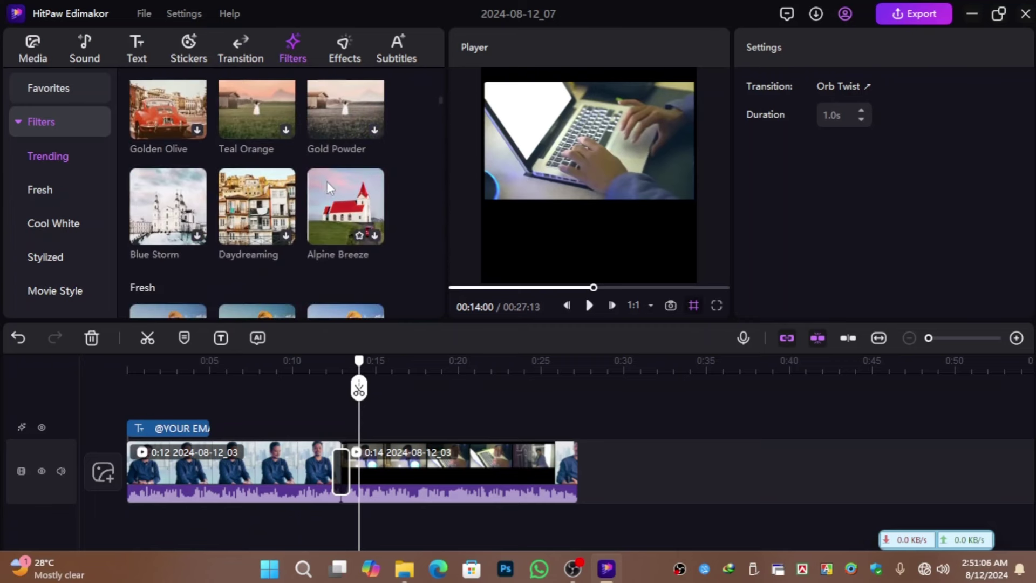
scroll(380, 247, down, 4)
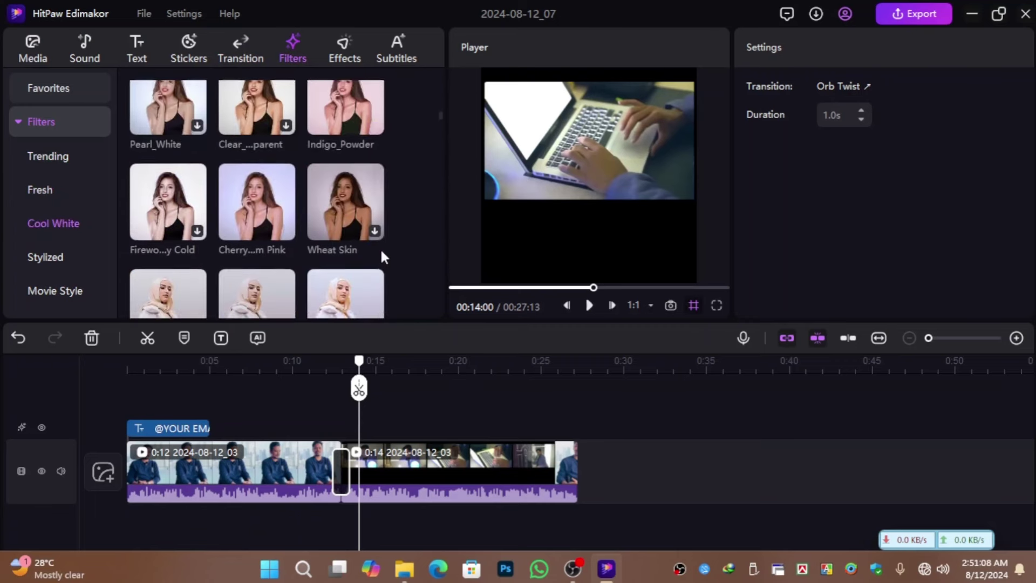
scroll(381, 250, down, 2)
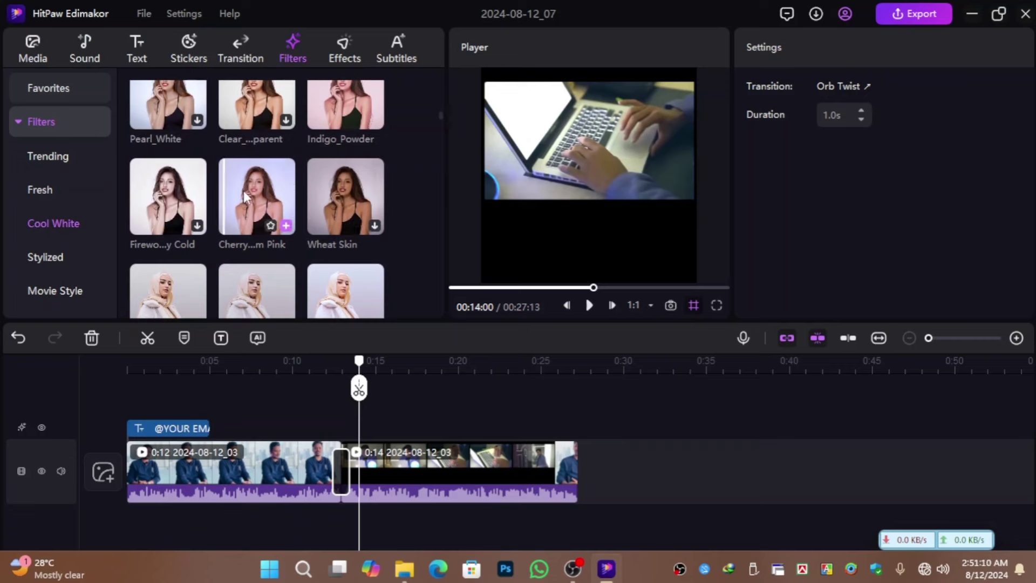
drag(244, 189, 147, 402)
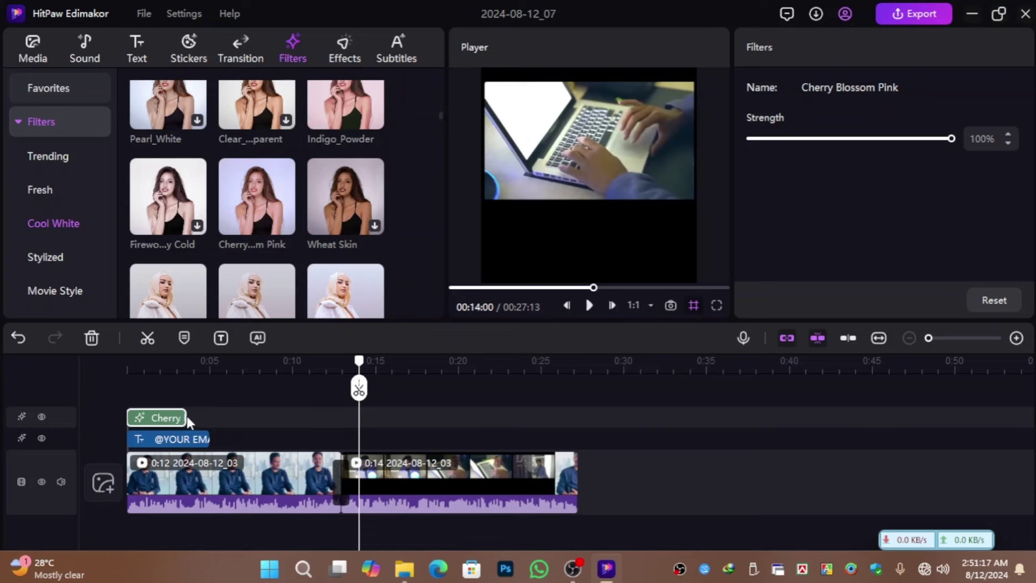
Extend the Cherry Blossom Pink filter to the end of the video and preview the filtered footage.
drag(187, 417, 578, 434)
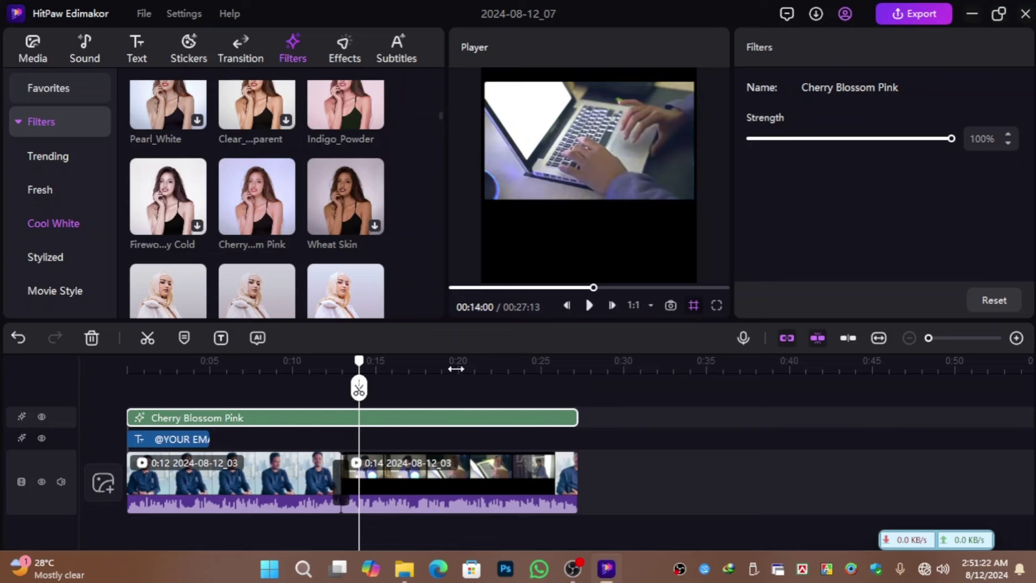
click(294, 361)
click(180, 375)
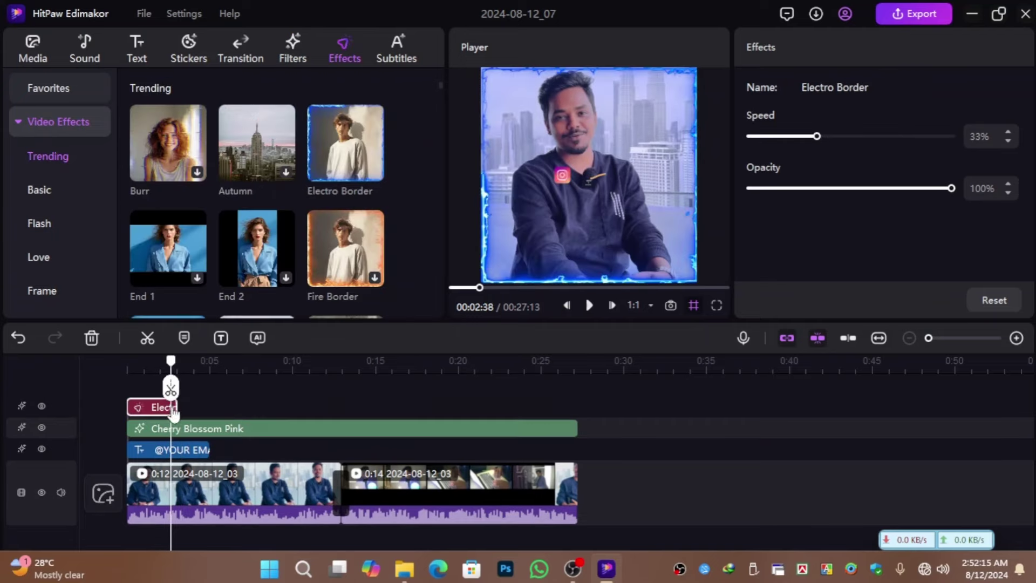
Try extending the Electro Border effect over the whole video.
drag(172, 407, 592, 407)
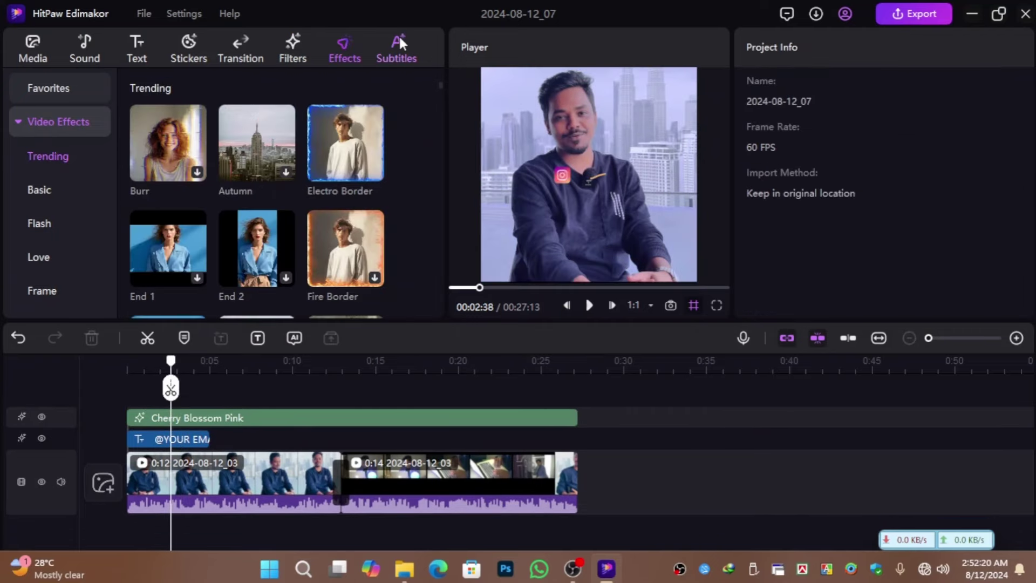
Review the auto, local and manual subtitle options, including the languages offered for translating auto subtitles.
click(400, 34)
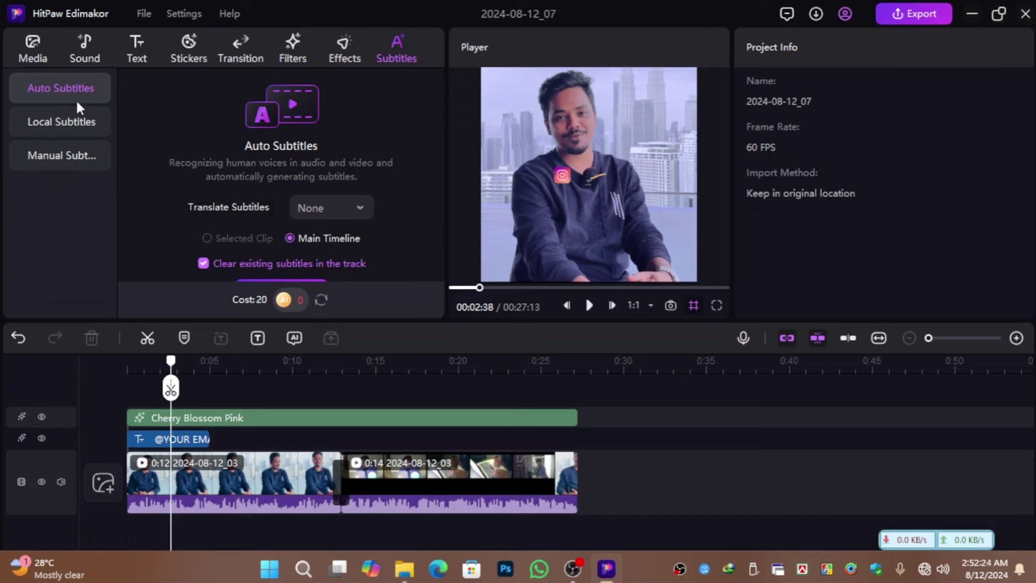
scroll(363, 232, down, 2)
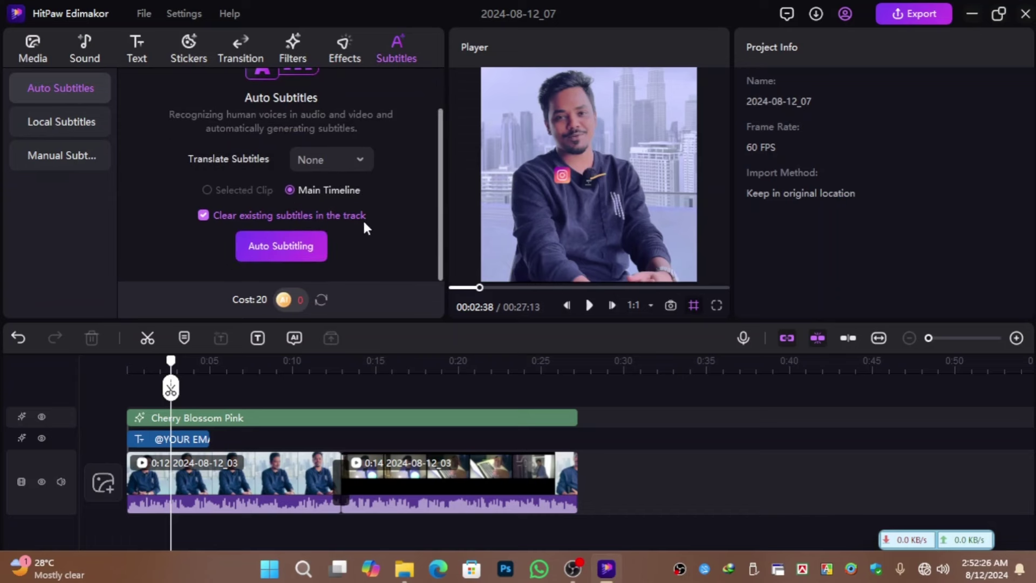
click(341, 158)
scroll(341, 235, down, 8)
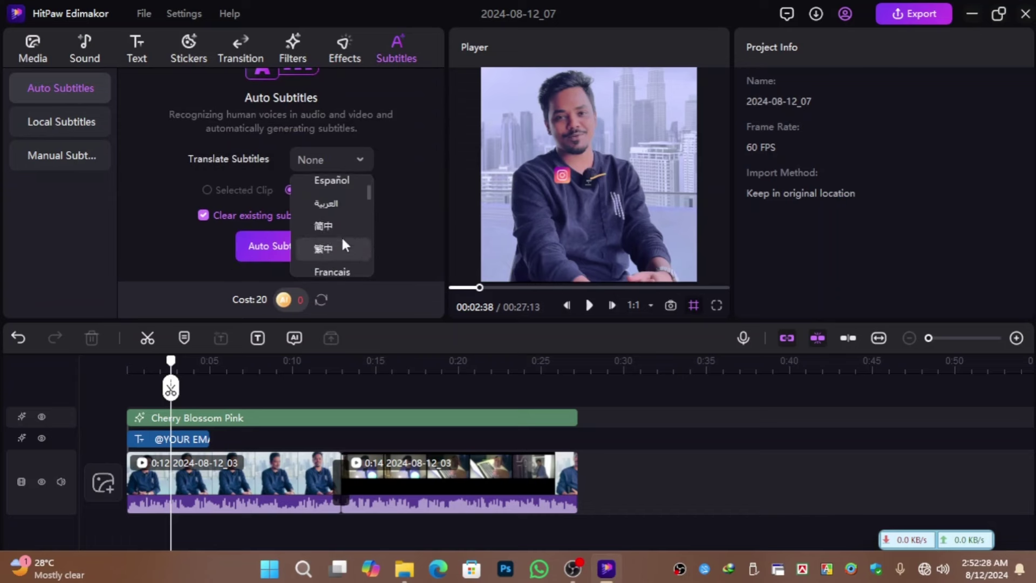
scroll(342, 240, down, 3)
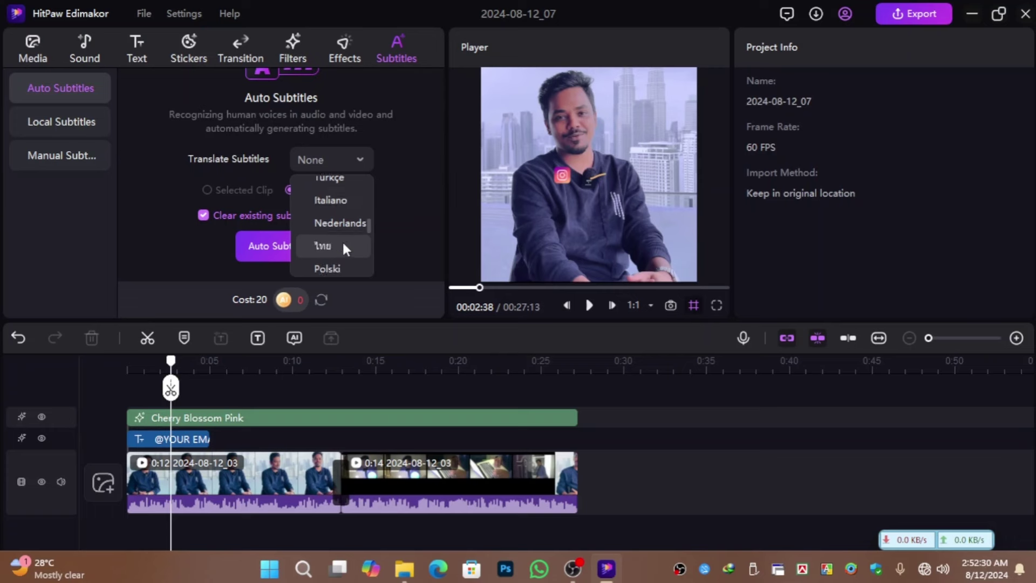
scroll(348, 244, up, 5)
scroll(351, 244, up, 6)
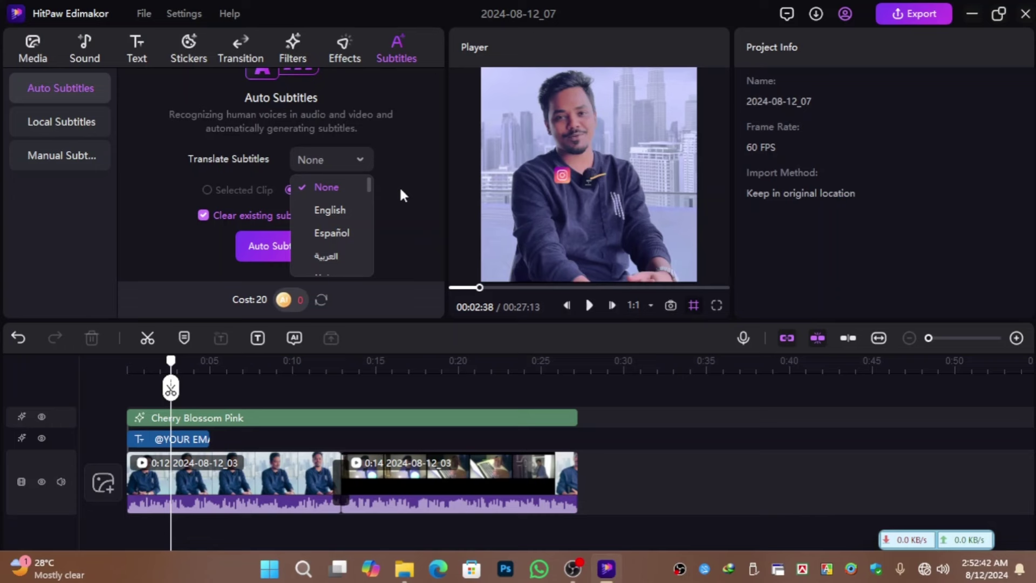
click(411, 152)
click(56, 120)
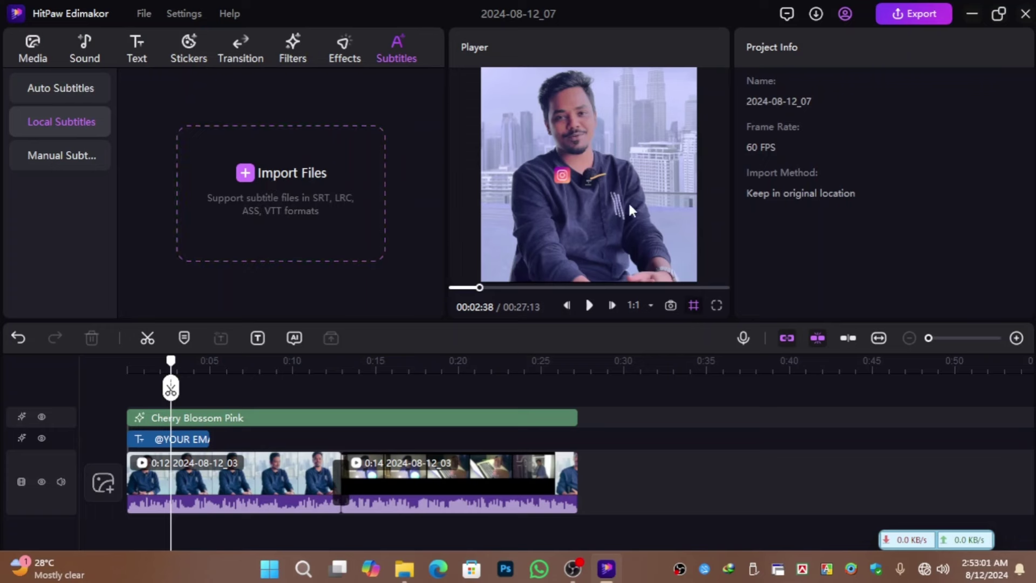
click(53, 156)
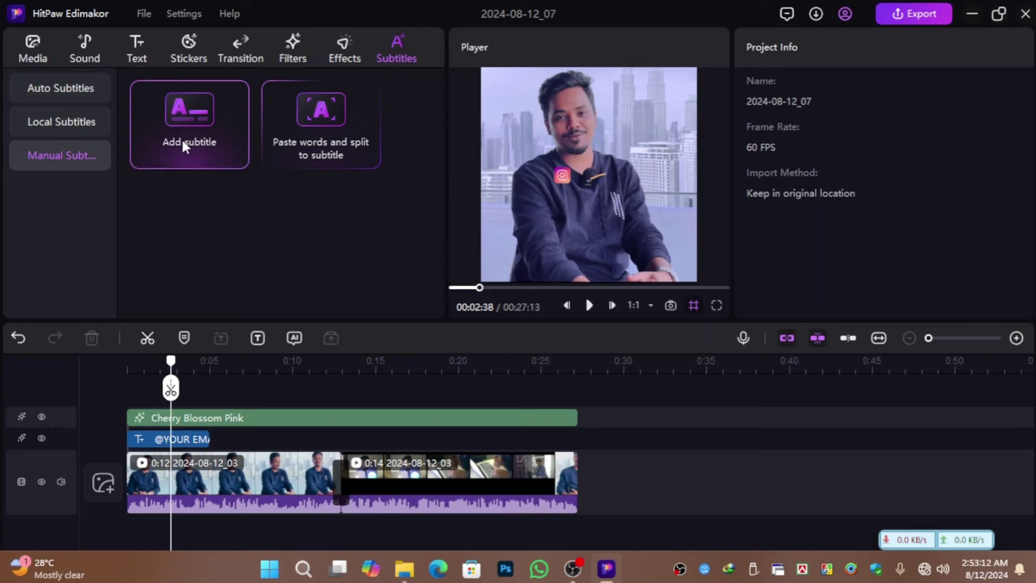
Add a default LOREM IPSUM text clip at 00:02:38 and review its font, alignment, preset and color settings.
click(259, 336)
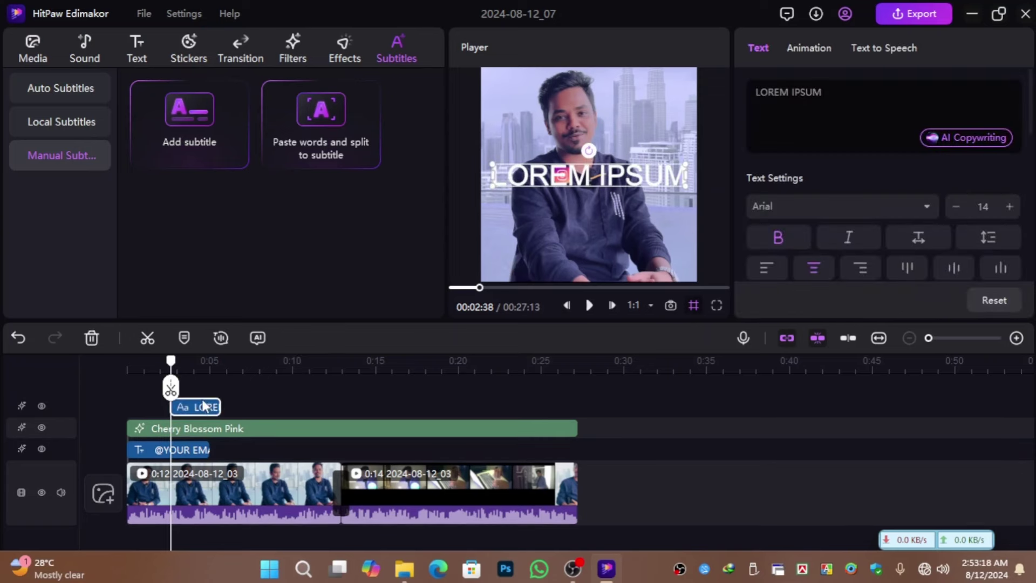
click(867, 106)
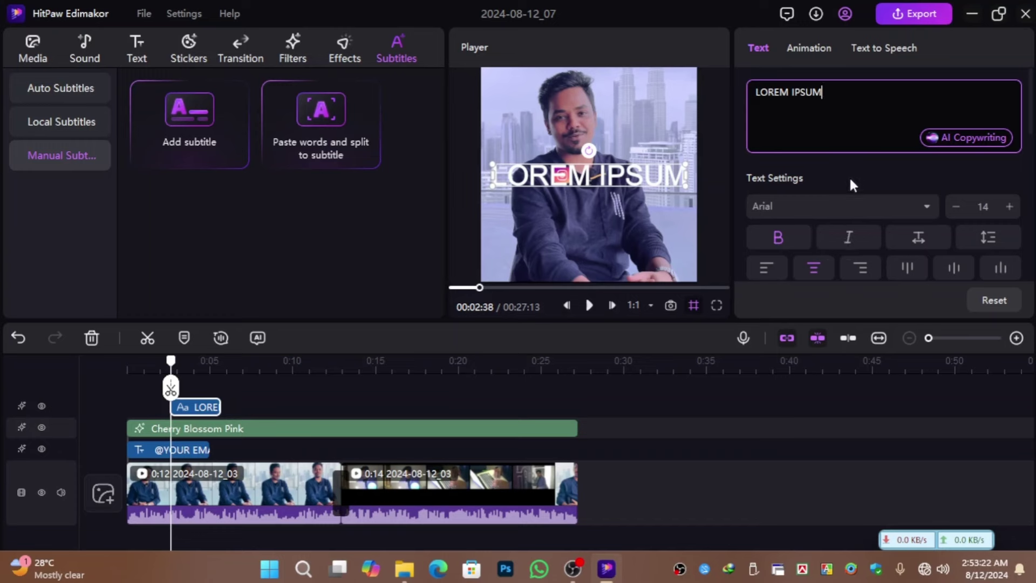
scroll(911, 197, down, 4)
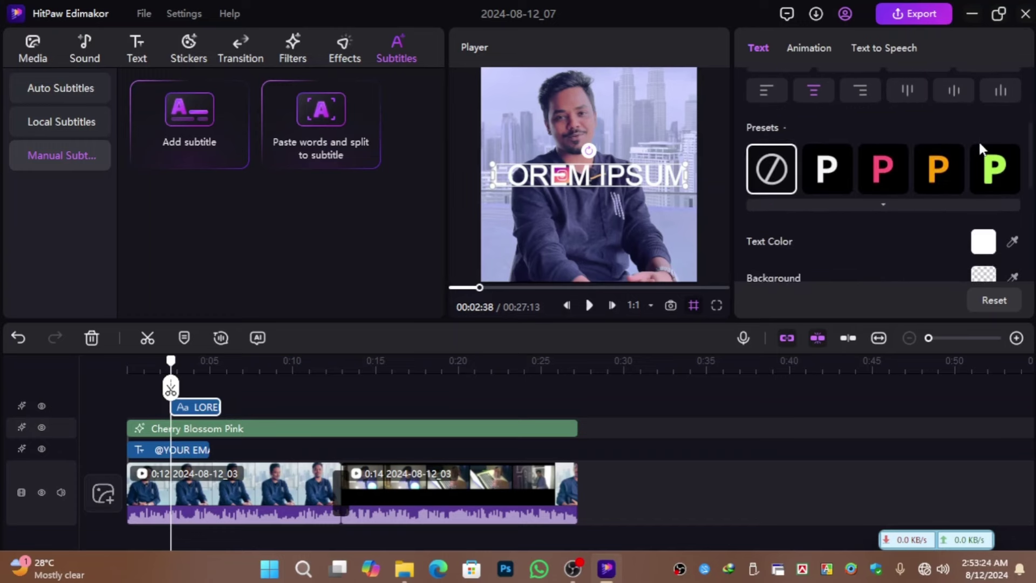
scroll(979, 129, up, 3)
scroll(918, 218, down, 1)
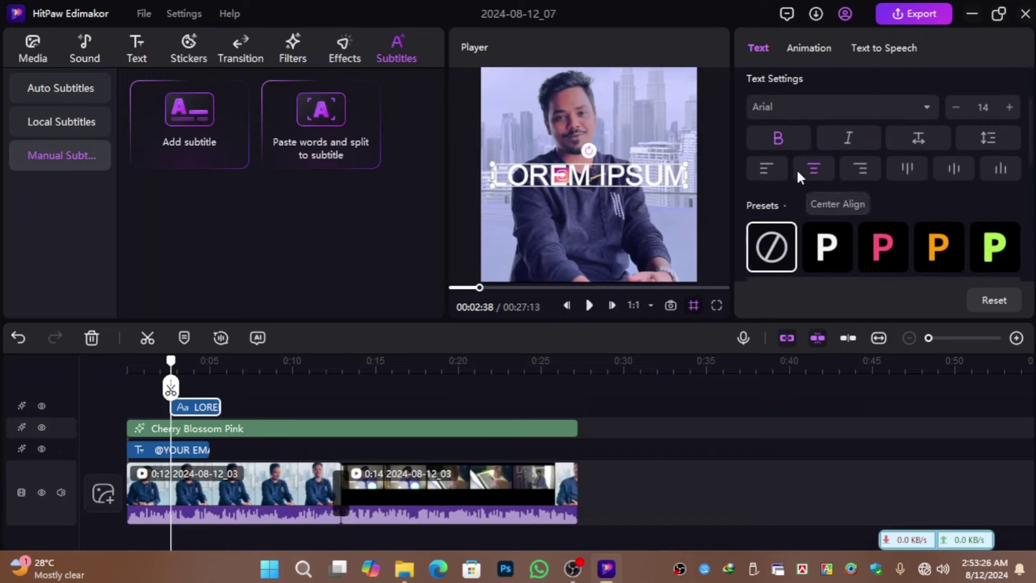
scroll(897, 206, down, 2)
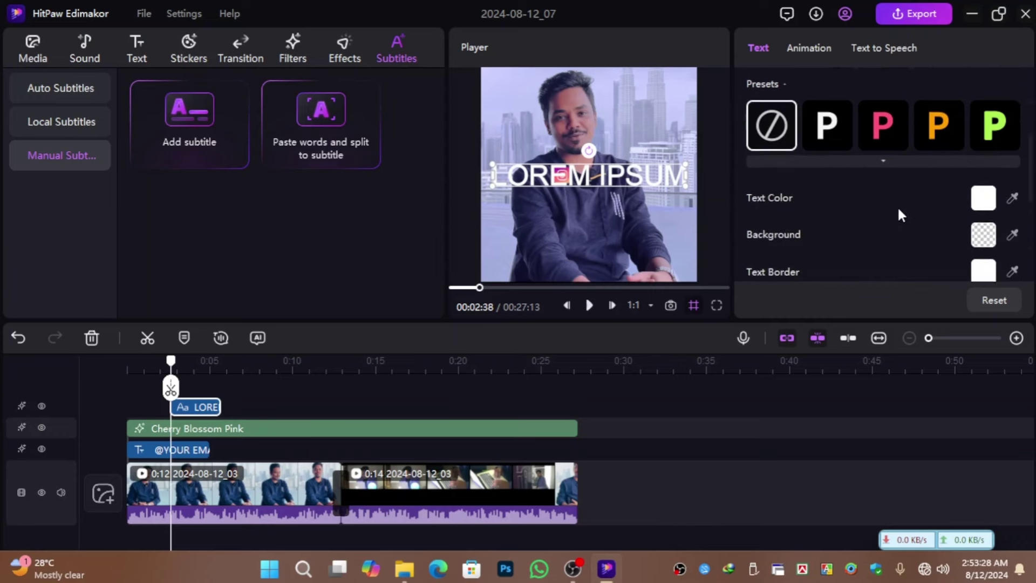
scroll(898, 214, down, 1)
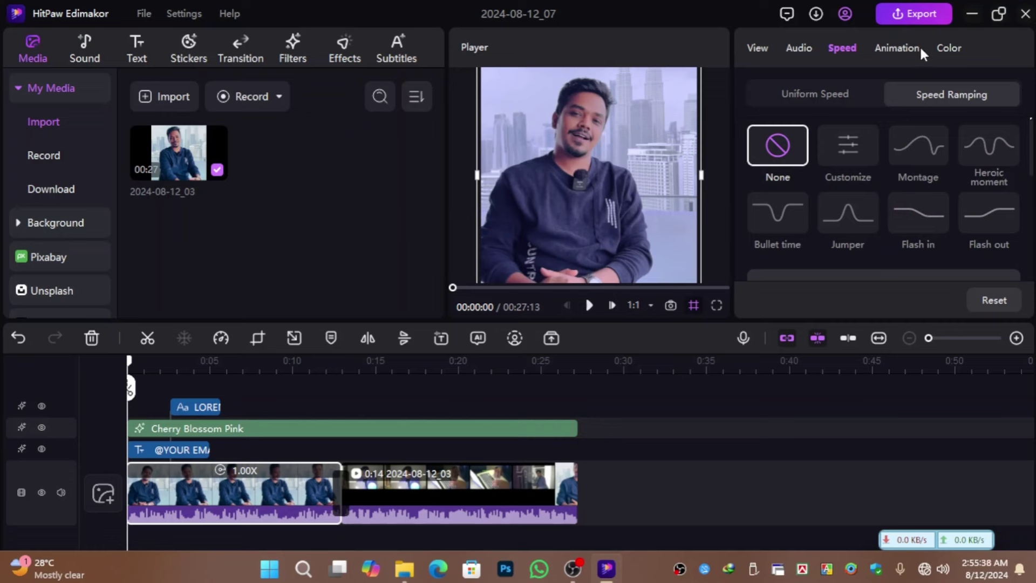
Browse the In, Out and Combo animations available for the first video clip.
click(902, 47)
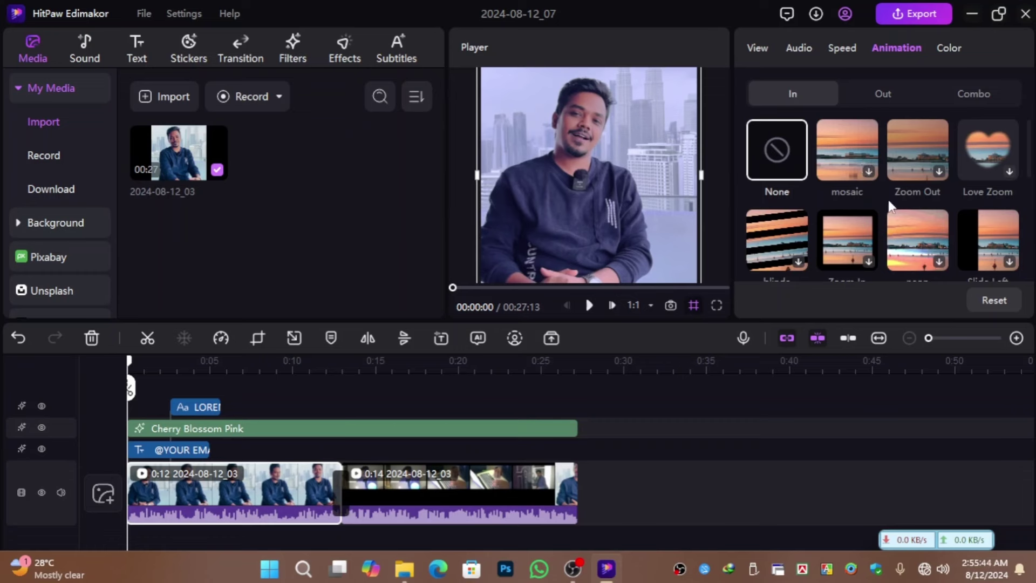
click(891, 99)
click(796, 99)
click(896, 95)
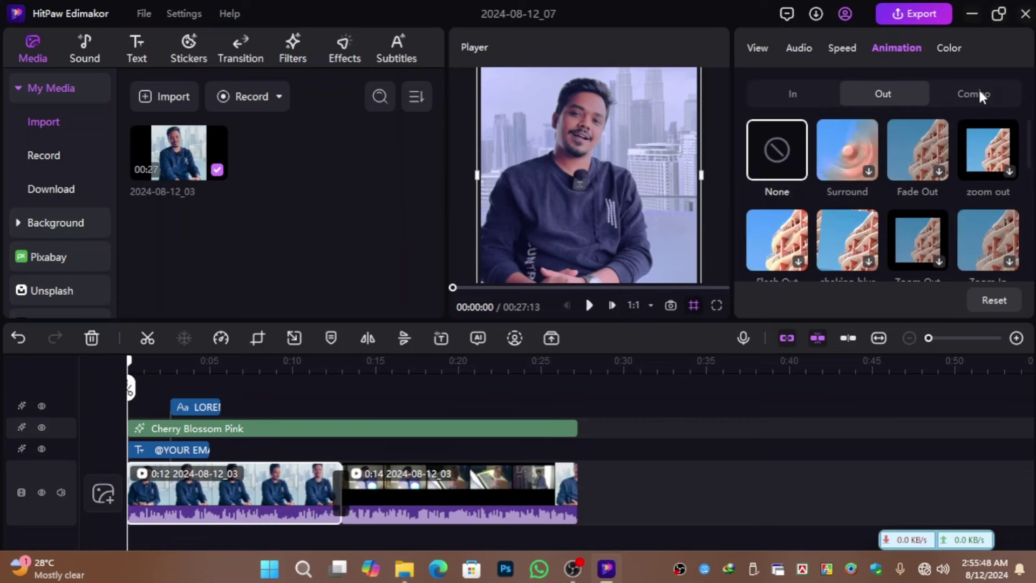
click(978, 92)
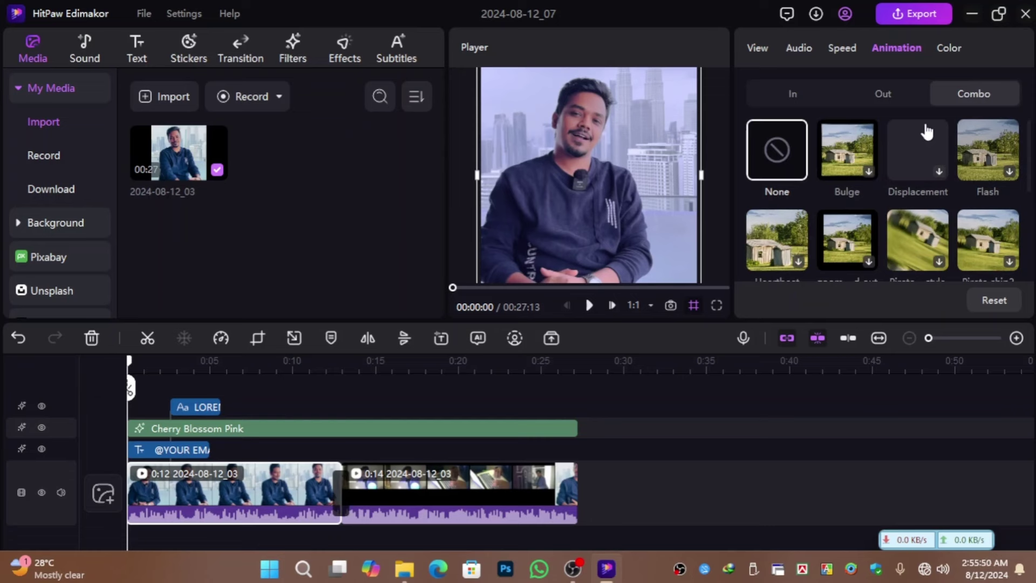
Adjust the first clip's color with brightness at 6%, contrast at -4% and sharpen at 42%.
click(941, 50)
mouse_move(850, 109)
mouse_down()
mouse_move(905, 107)
mouse_move(856, 115)
mouse_up()
drag(862, 163, 851, 166)
scroll(870, 187, down, 2)
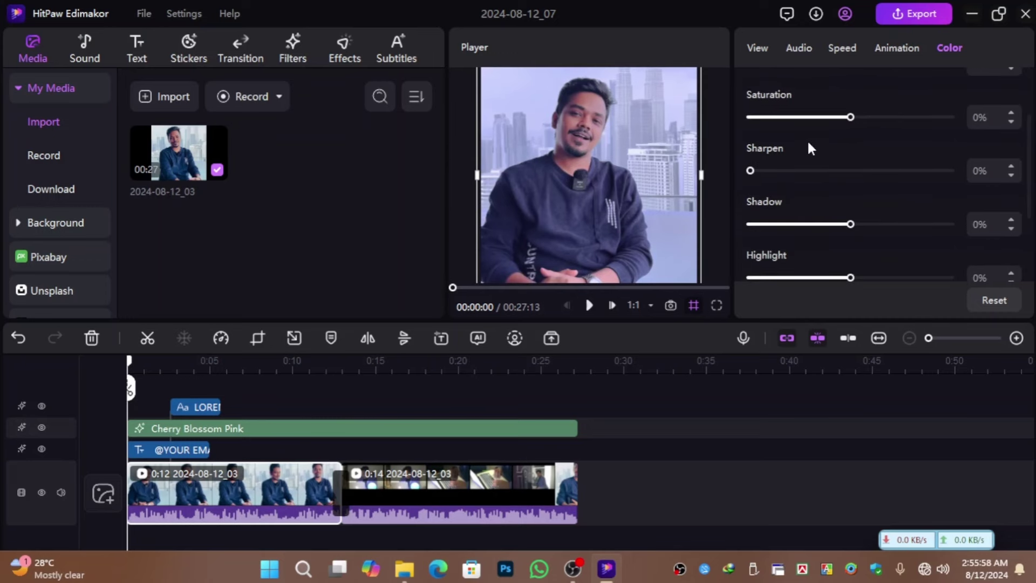
drag(750, 171, 838, 199)
scroll(832, 220, down, 3)
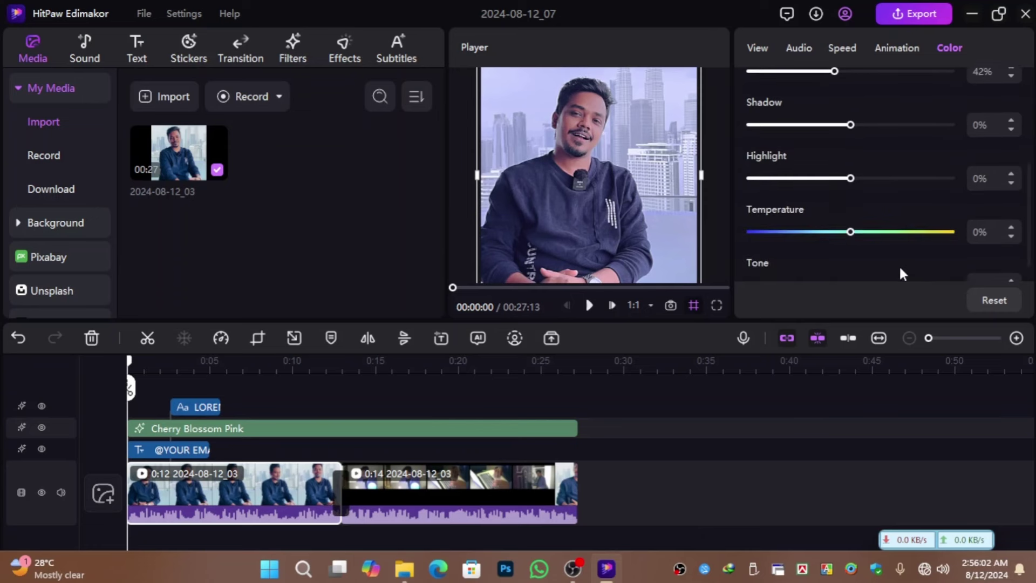
scroll(840, 250, up, 4)
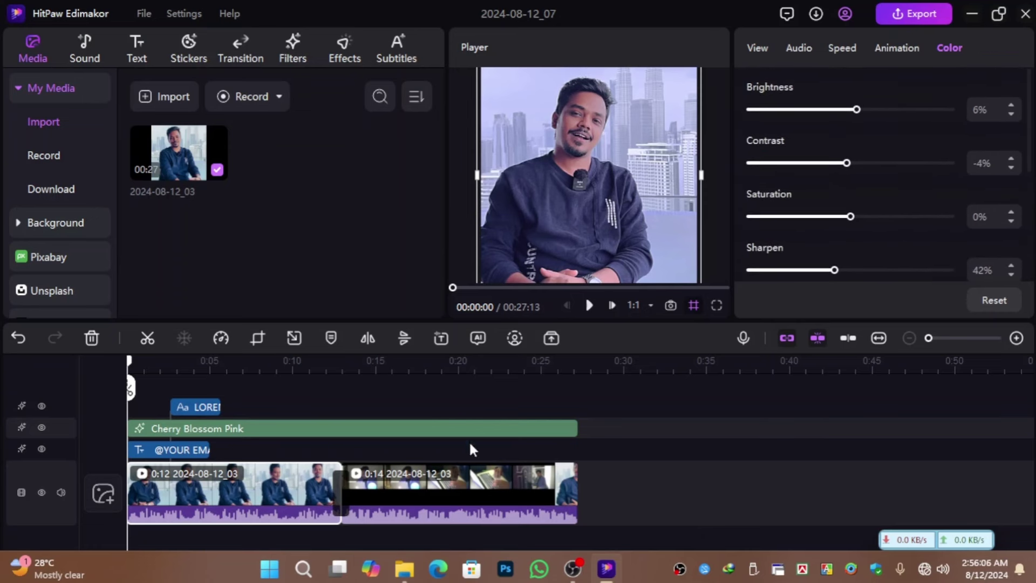
Deselect the clip, move the playhead to 00:08:36 and open the project's export settings.
click(661, 490)
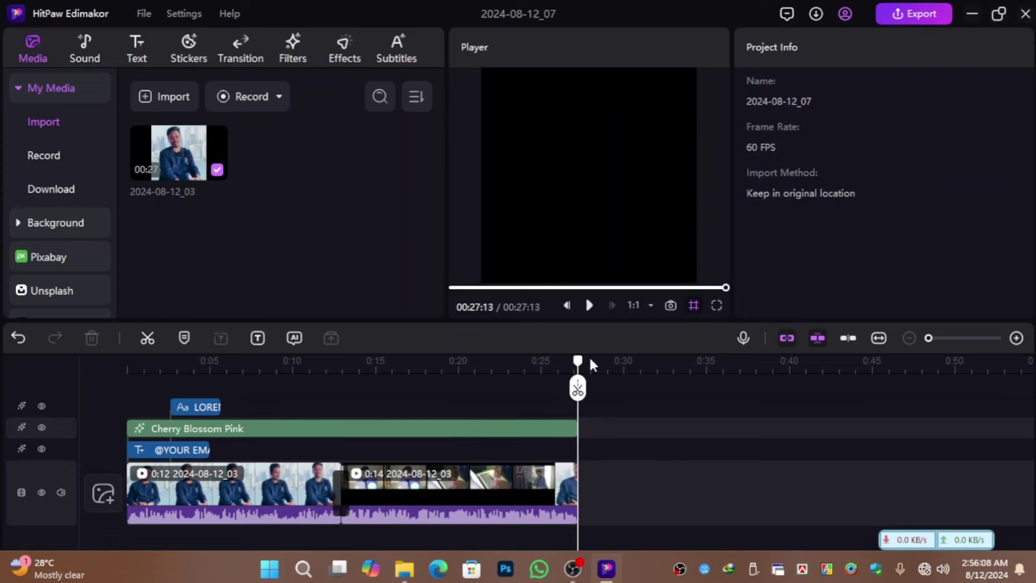
drag(579, 370, 269, 367)
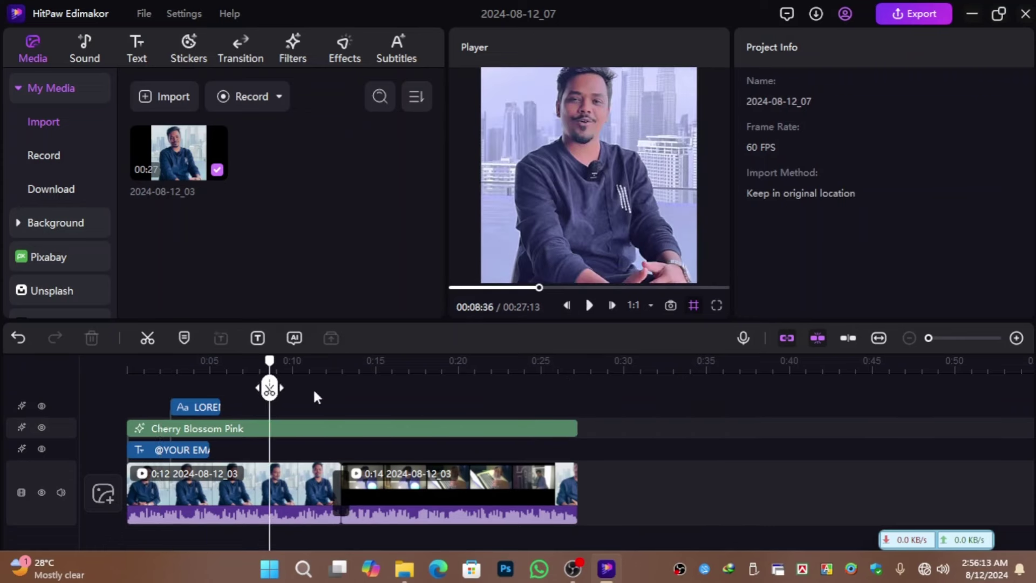
click(930, 16)
key(ctrl+e)
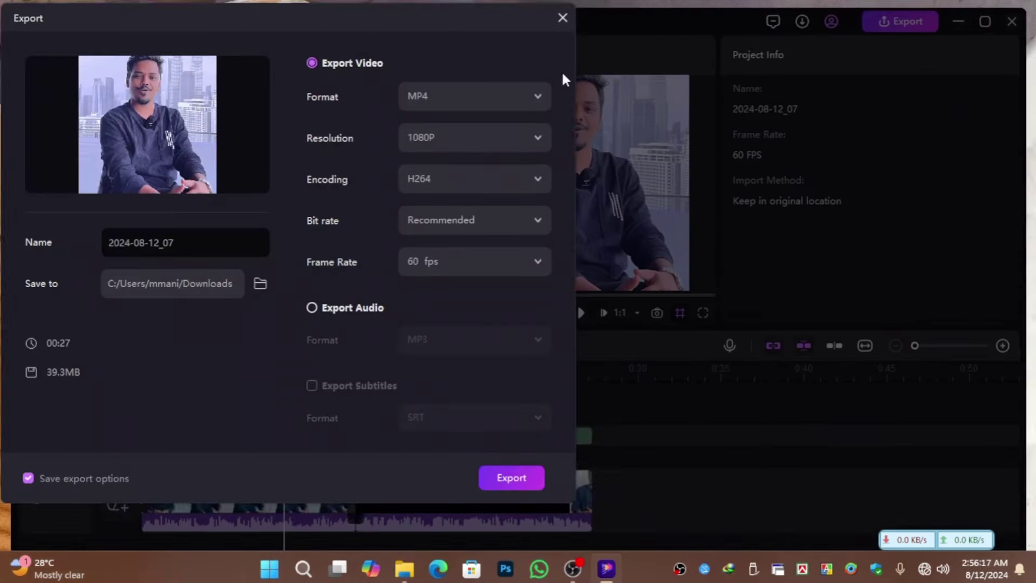
mouse_move(337, 21)
mouse_down()
mouse_move(542, 39)
mouse_move(329, 10)
mouse_up()
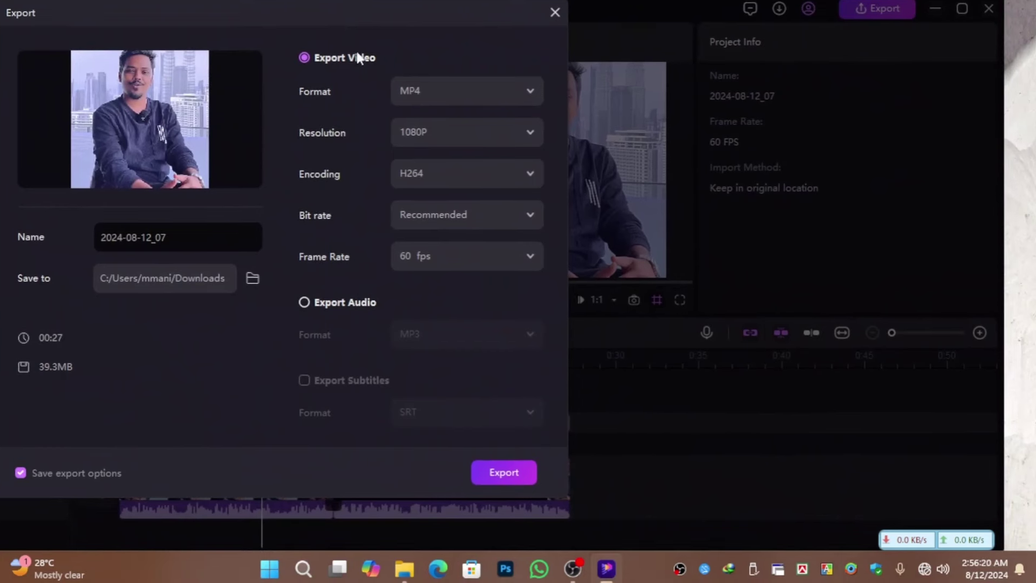
Examine the resolution and encoding choices for the video export, keeping 1080P and H264.
click(478, 132)
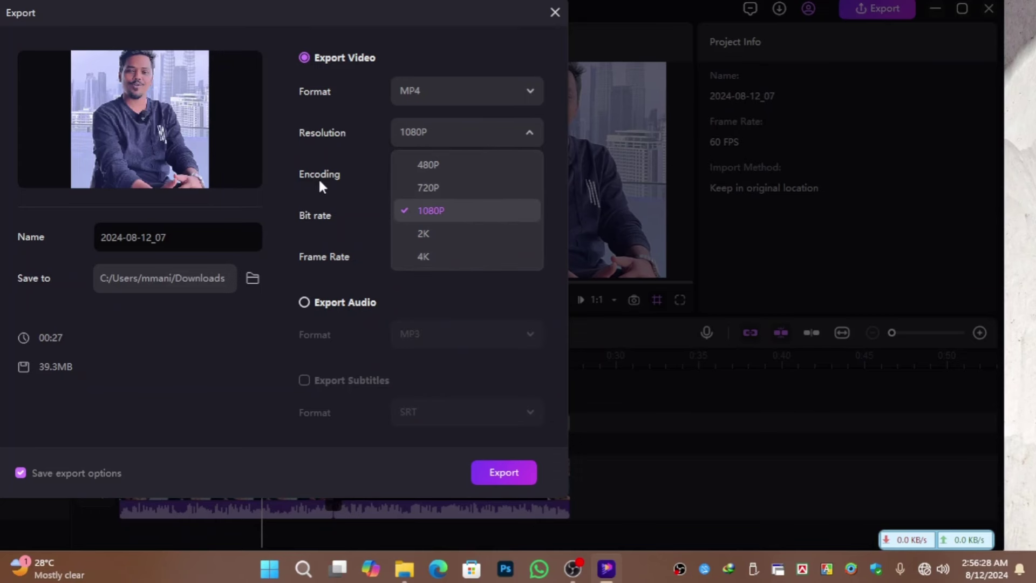
click(351, 178)
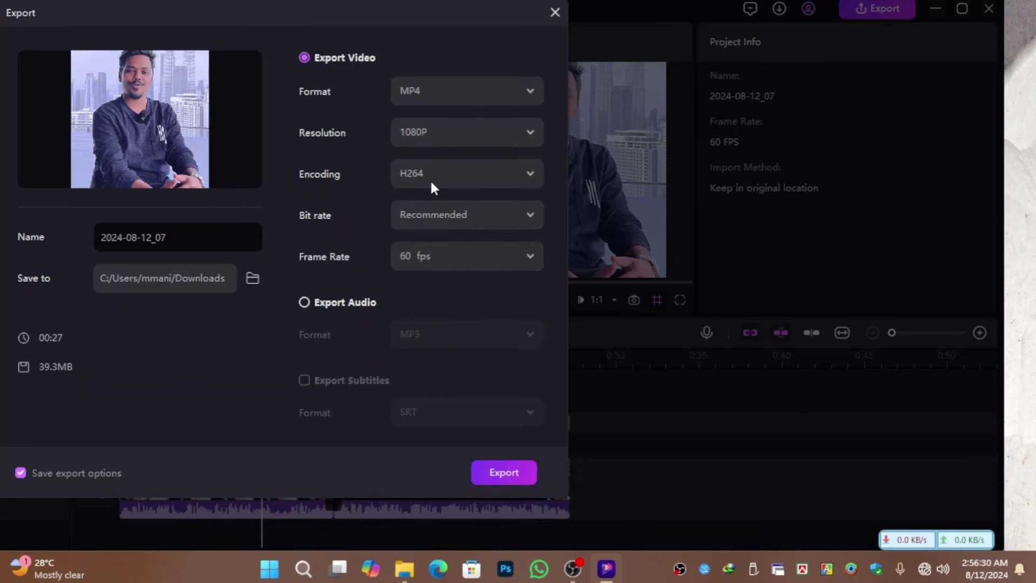
click(414, 180)
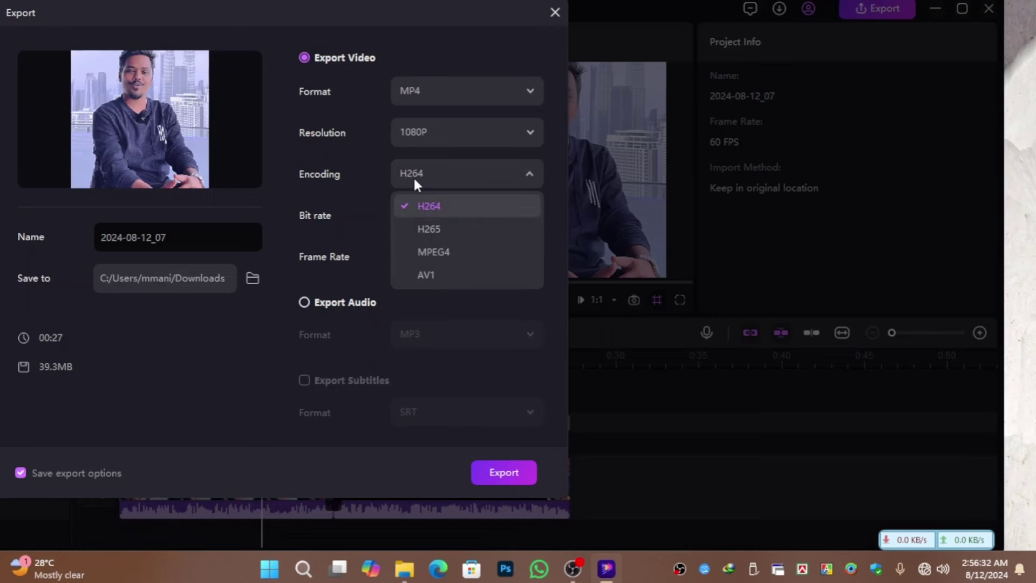
click(340, 201)
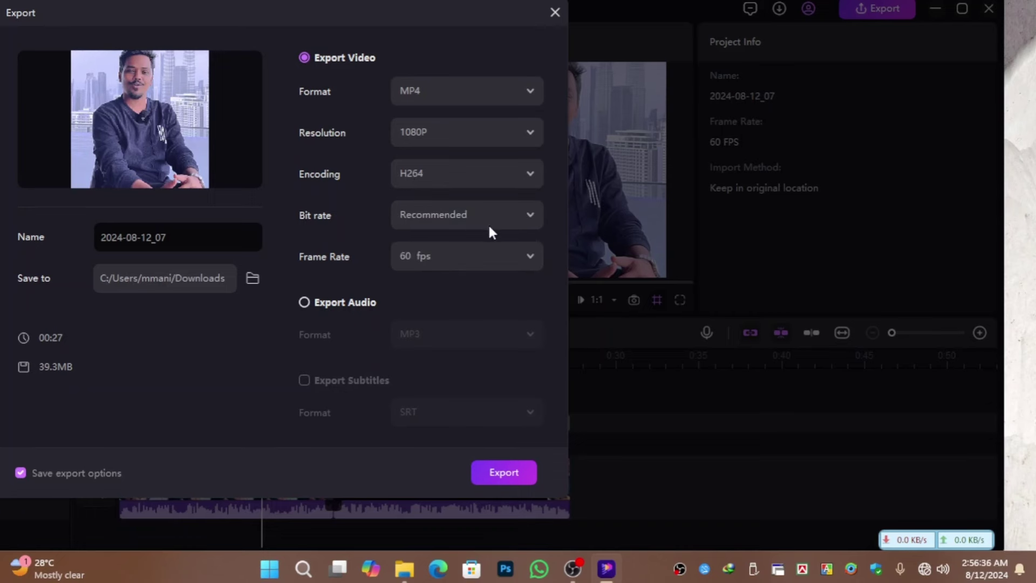
Try a 30 fps export frame rate and restore it to 60 fps.
click(456, 263)
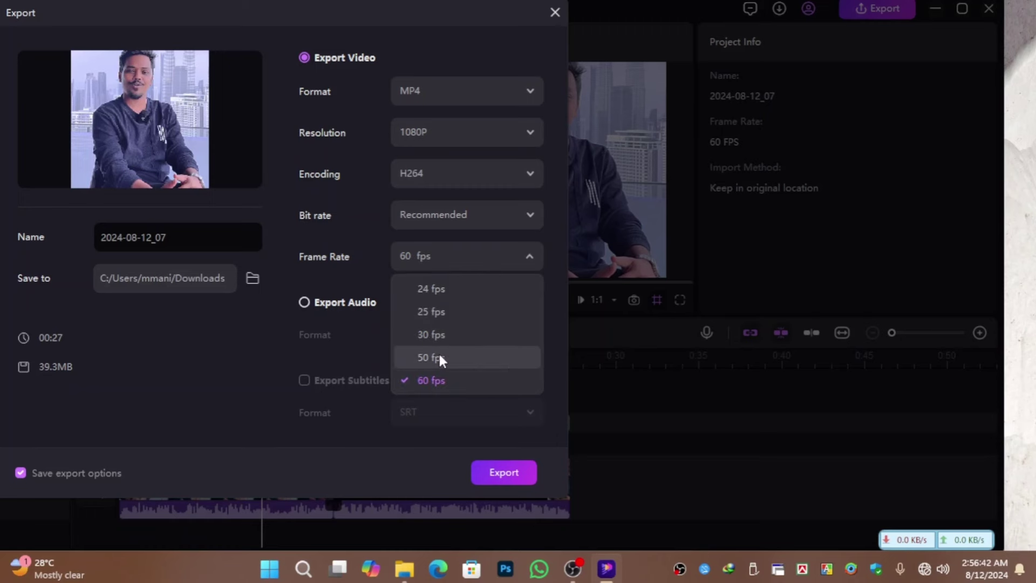
click(454, 337)
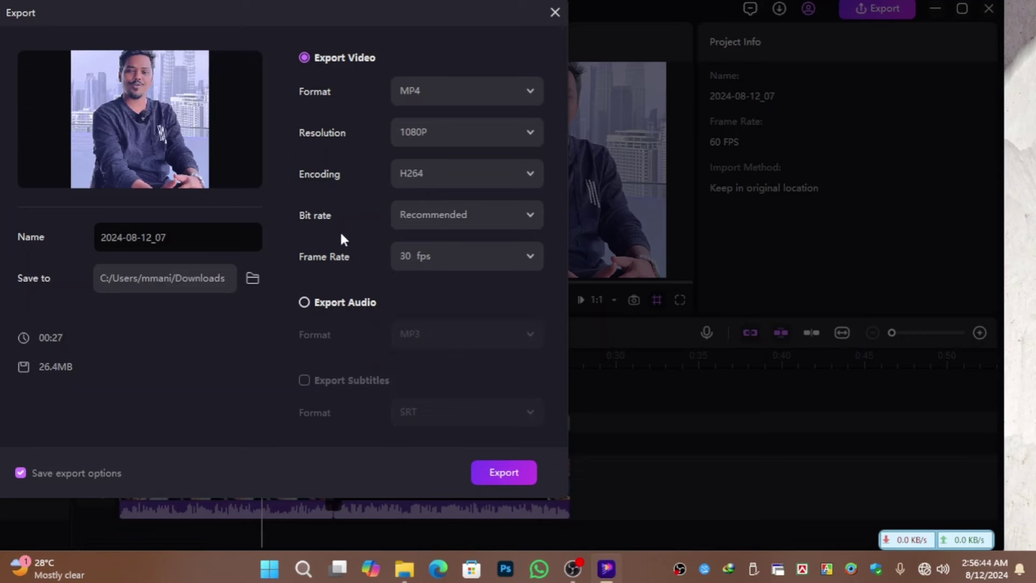
click(443, 249)
click(434, 379)
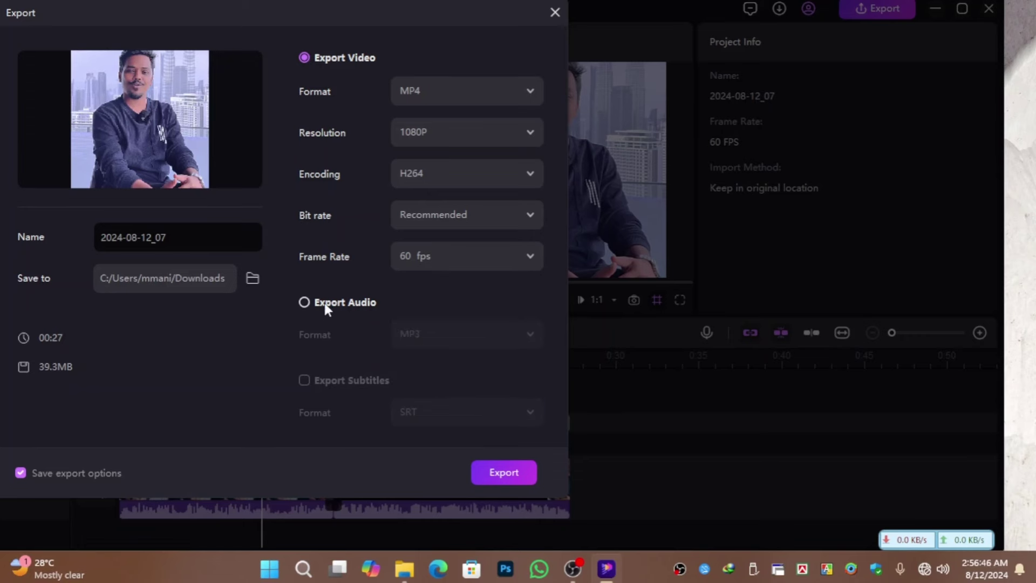